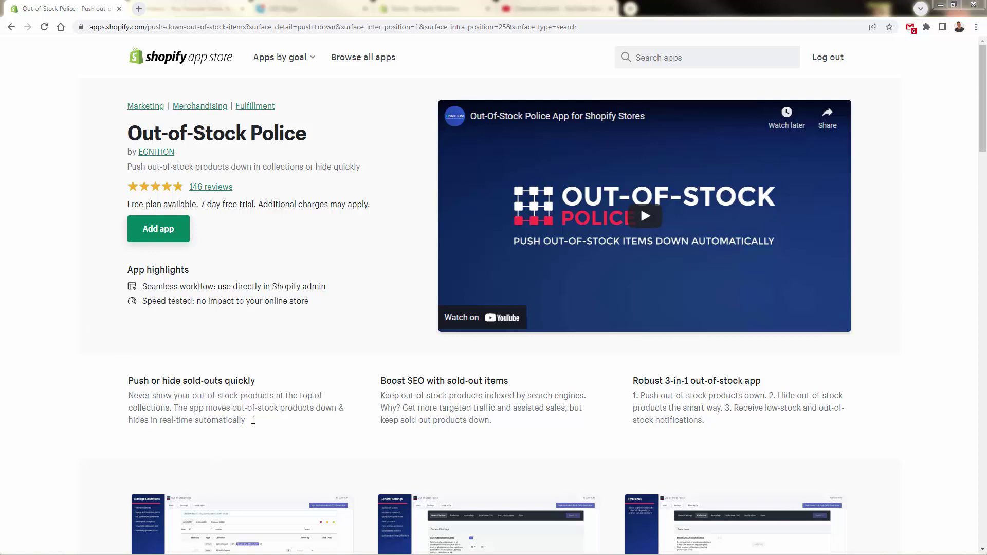
Highlight and read the Boost SEO feature description on the Out-of-Stock Police listing.
{"action": "left_click_drag", "start_coordinate": [396, 380], "coordinate": [342, 380]}
{"action": "left_click", "coordinate": [490, 436]}
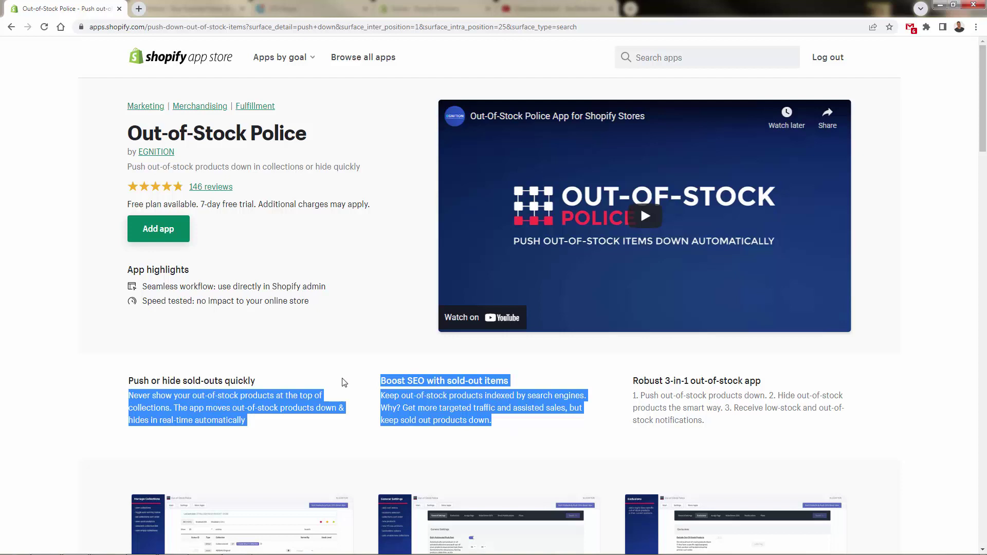
{"action": "left_click", "coordinate": [429, 404]}
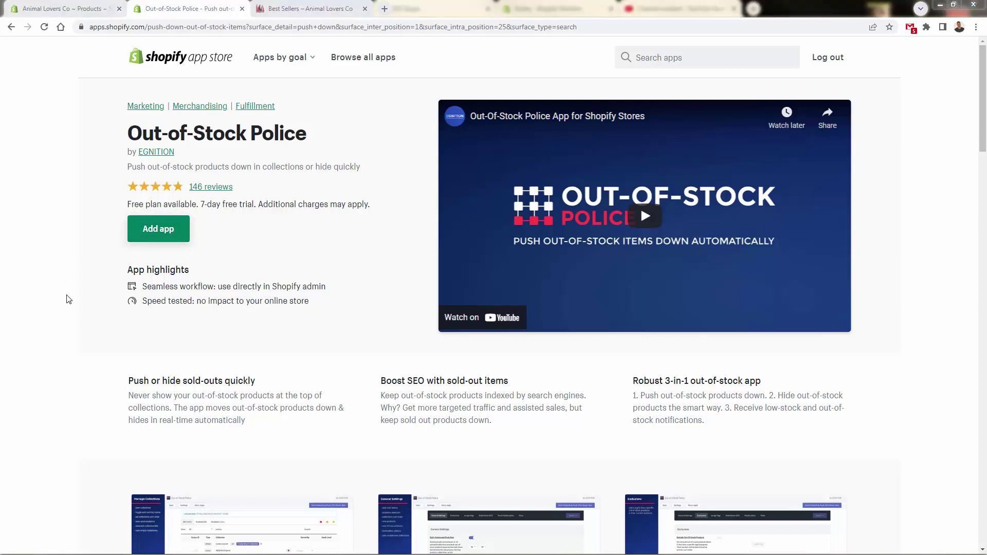
{"action": "left_click", "coordinate": [279, 11]}
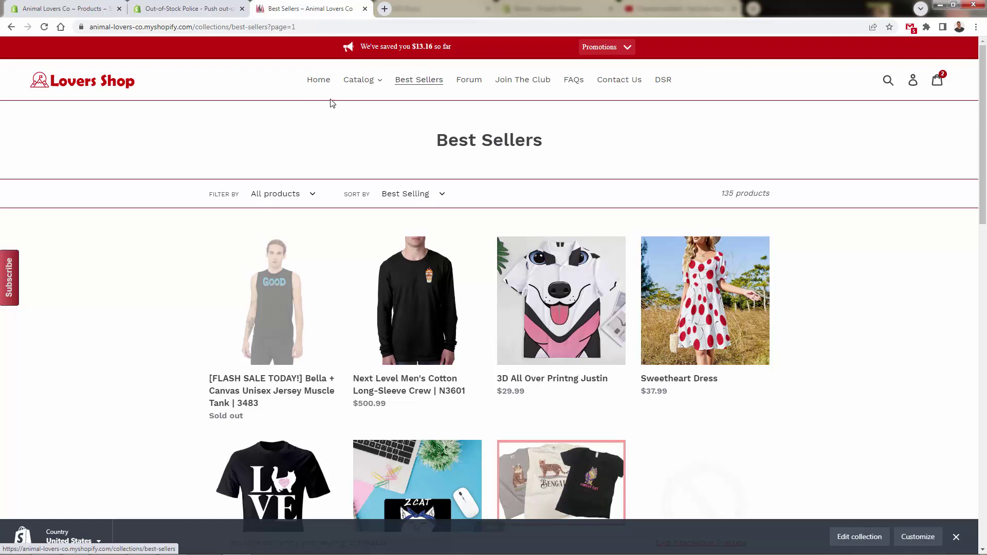
{"action": "left_click", "coordinate": [64, 84]}
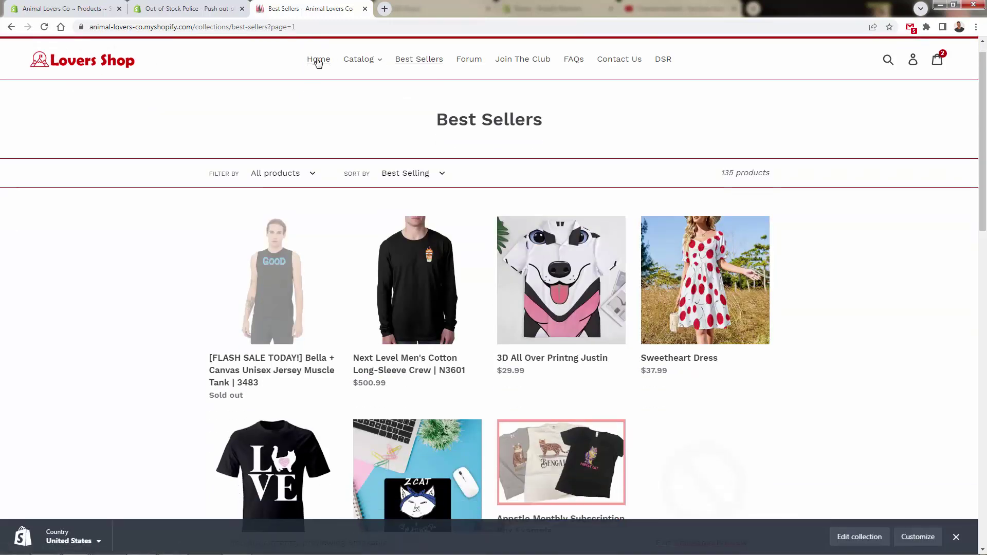
{"action": "left_click", "coordinate": [316, 65]}
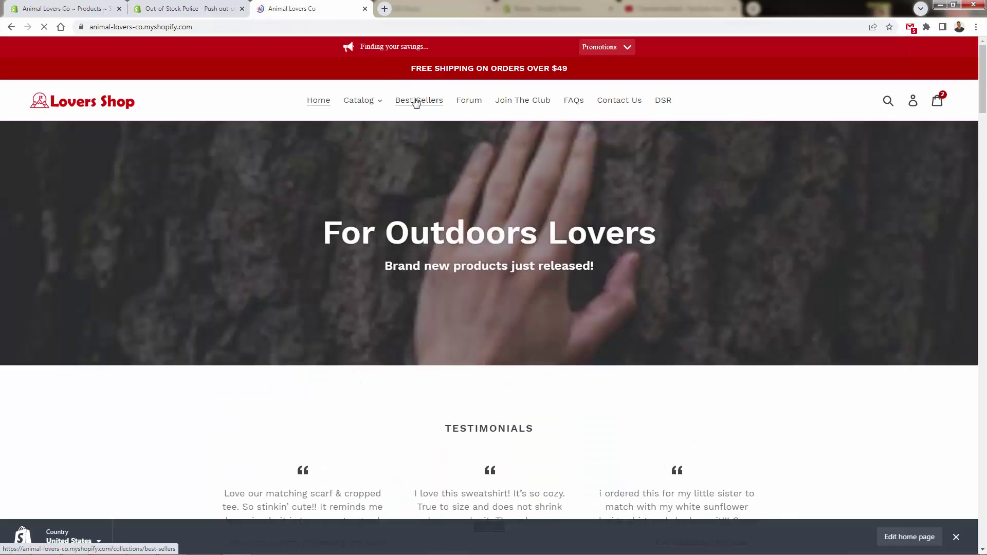
{"action": "left_click", "coordinate": [416, 101]}
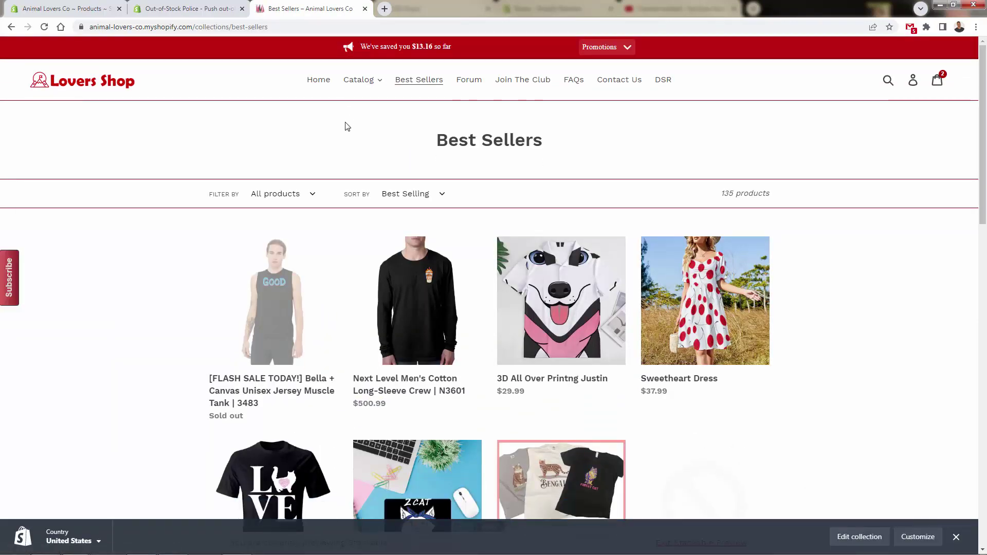
{"action": "scroll", "coordinate": [347, 126], "scroll_direction": "down", "scroll_amount": 2}
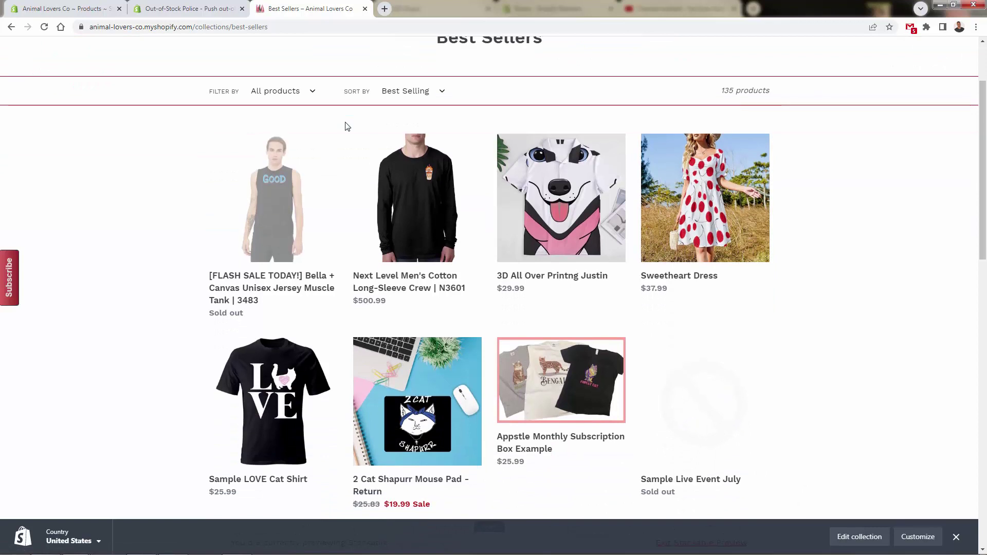
{"action": "scroll", "coordinate": [348, 127], "scroll_direction": "down", "scroll_amount": 1}
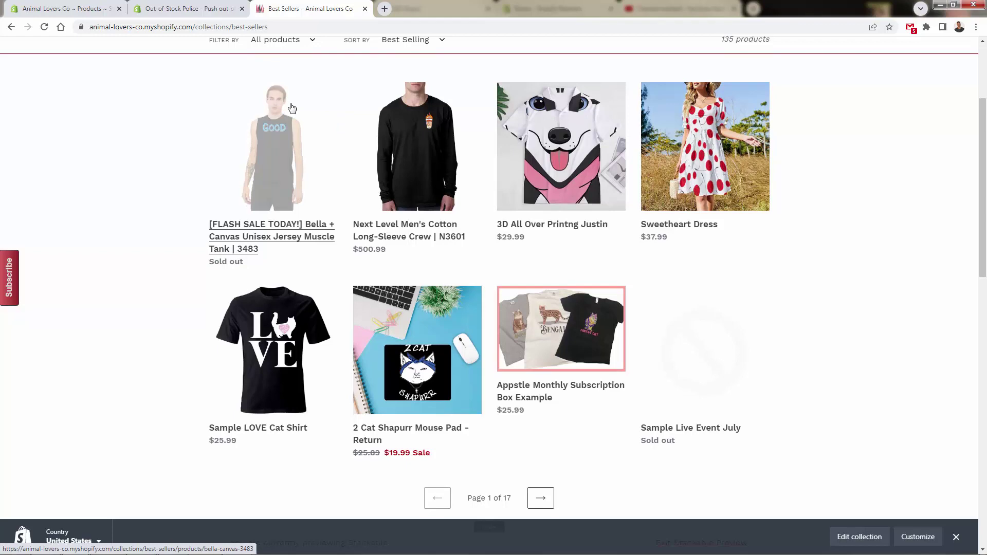
{"action": "left_click", "coordinate": [281, 218]}
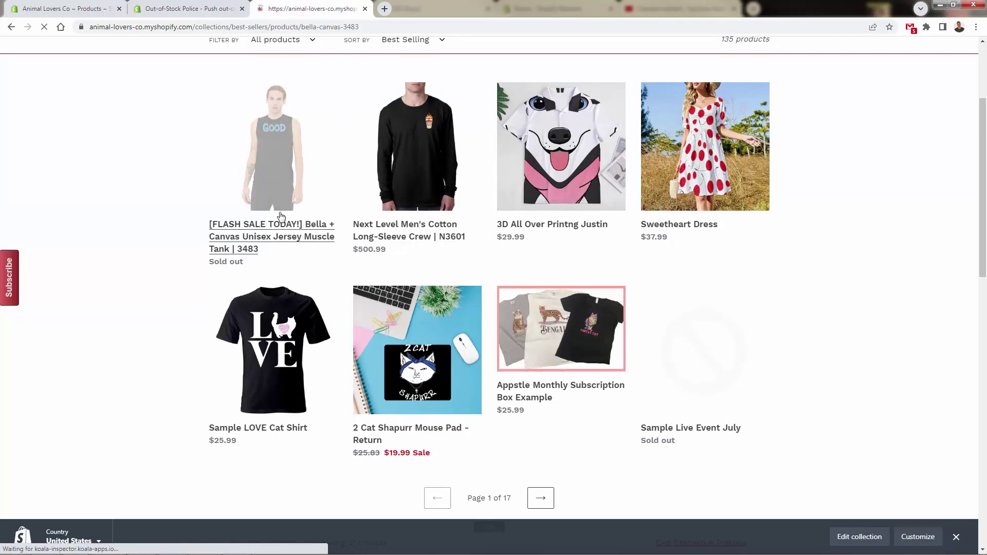
{"action": "left_click", "coordinate": [11, 27]}
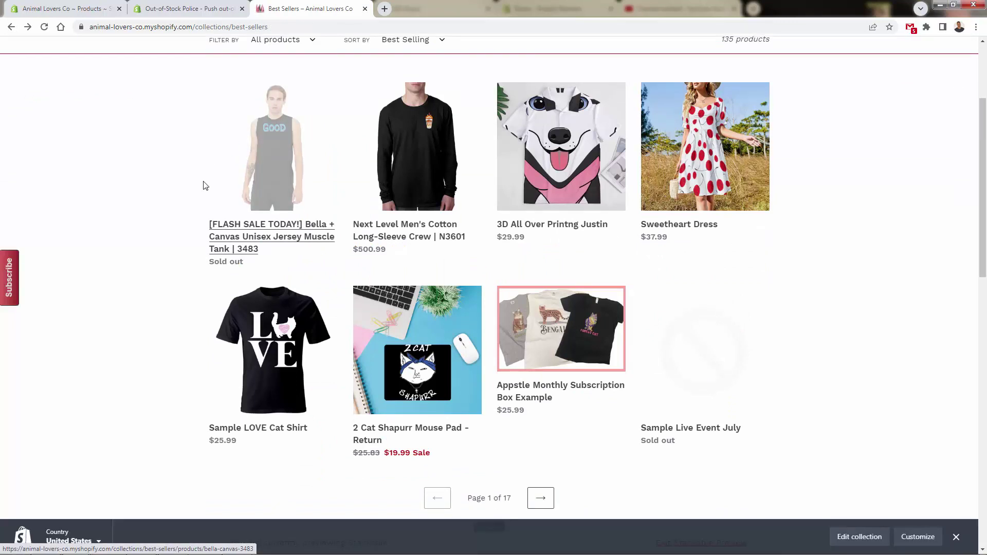
{"action": "scroll", "coordinate": [188, 248], "scroll_direction": "up", "scroll_amount": 1}
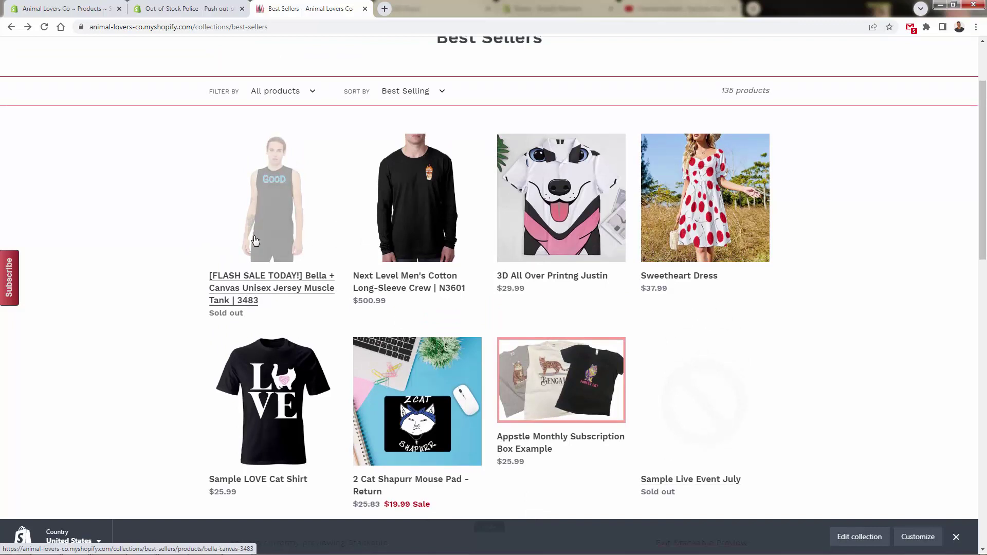
Add Out-of-Stock Police to the store from its listing and approve the installation.
{"action": "left_click", "coordinate": [186, 10]}
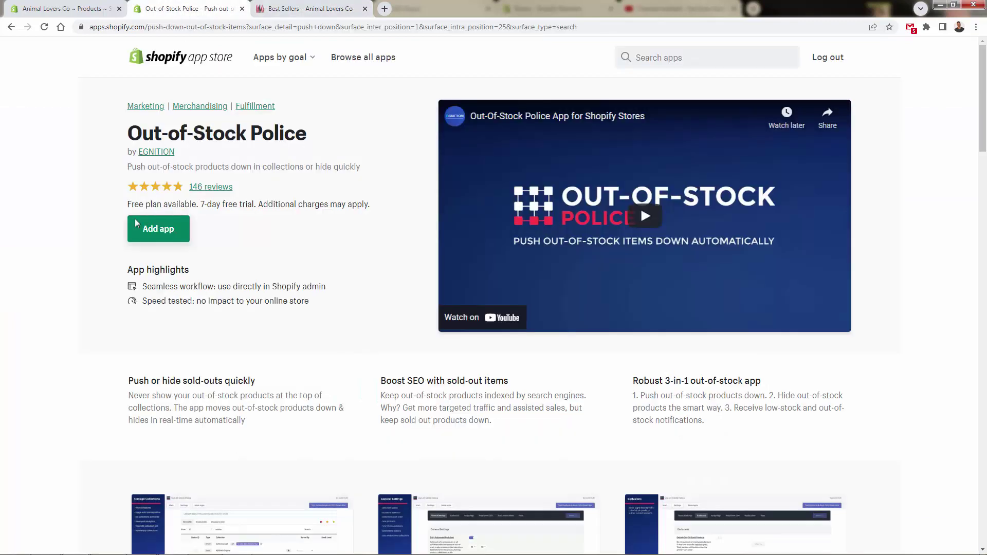
{"action": "left_click", "coordinate": [166, 237]}
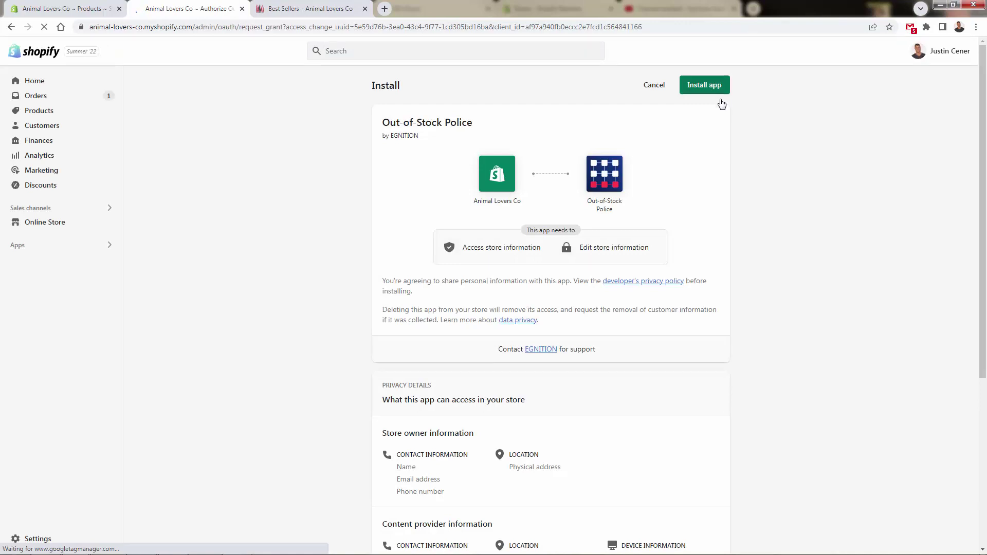
{"action": "left_click", "coordinate": [716, 89]}
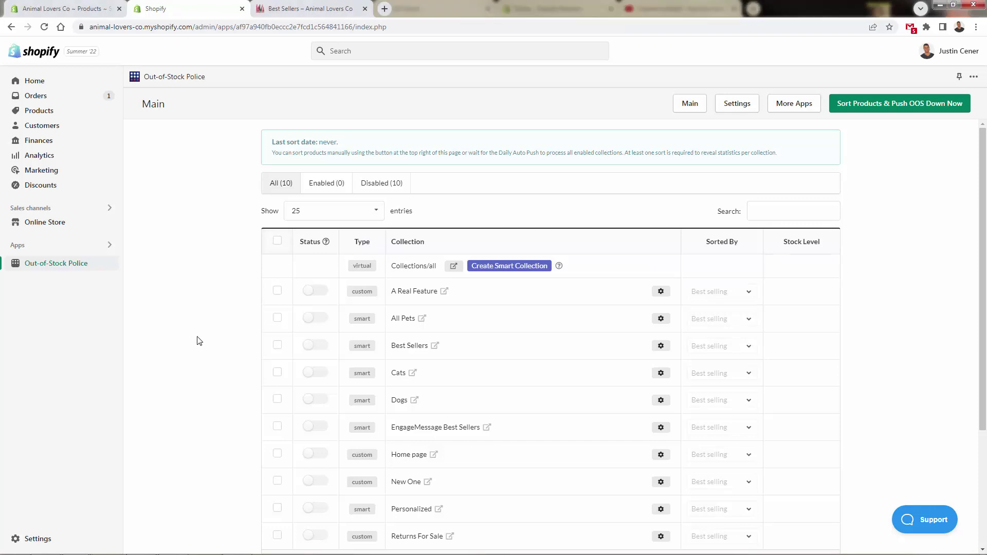
{"action": "scroll", "coordinate": [220, 329], "scroll_direction": "down", "scroll_amount": 1}
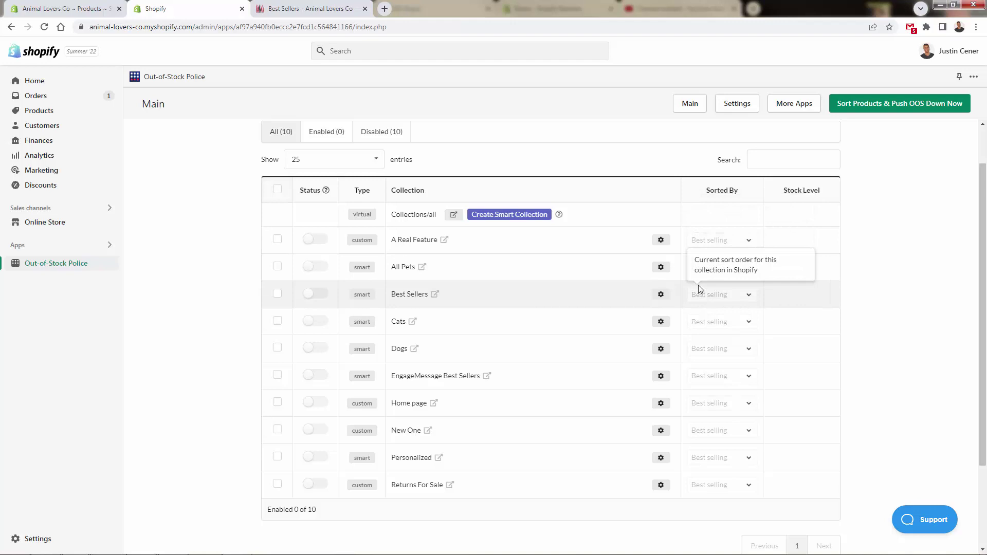
{"action": "left_click", "coordinate": [309, 9]}
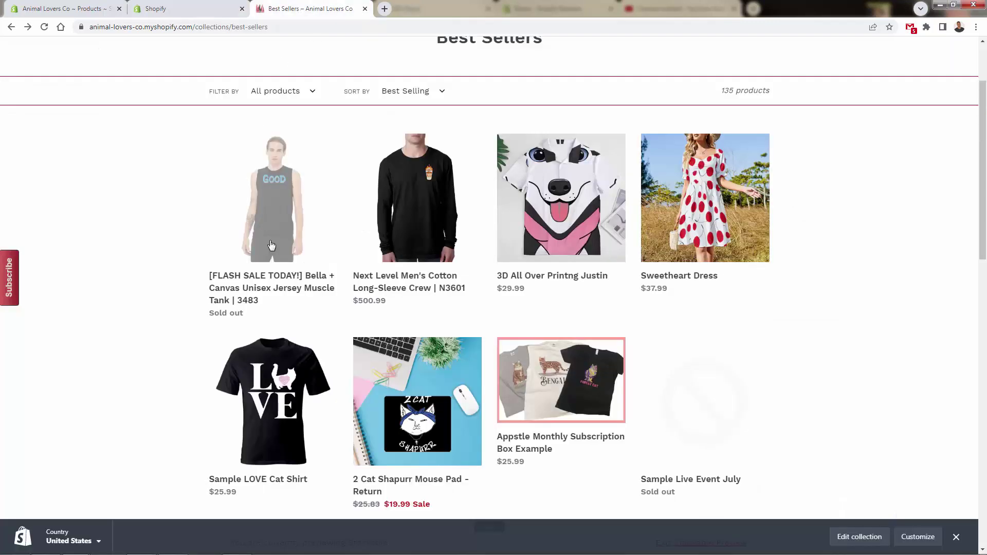
{"action": "left_click", "coordinate": [168, 9]}
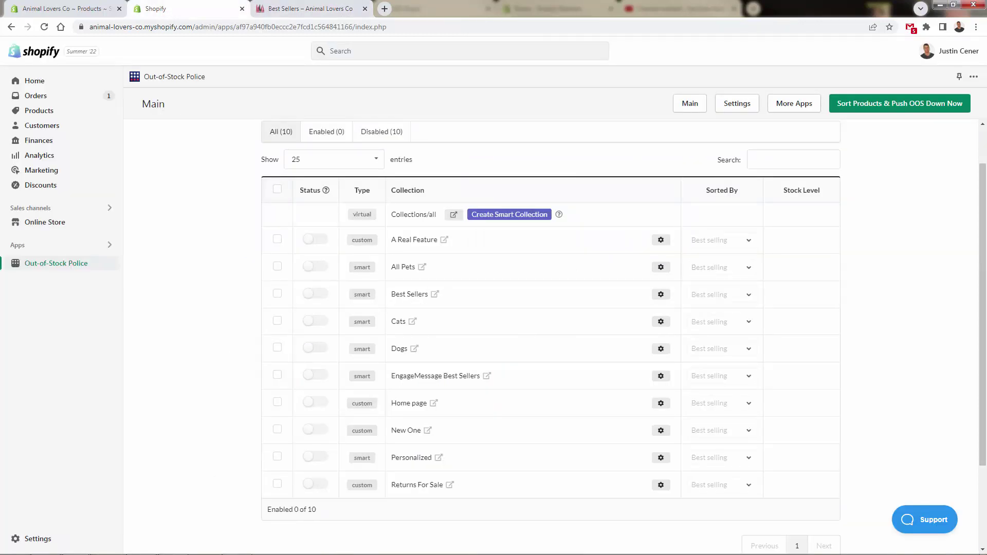
Enable all 10 collections, then run an immediate sort pushing out-of-stock products down.
{"action": "left_click", "coordinate": [276, 242]}
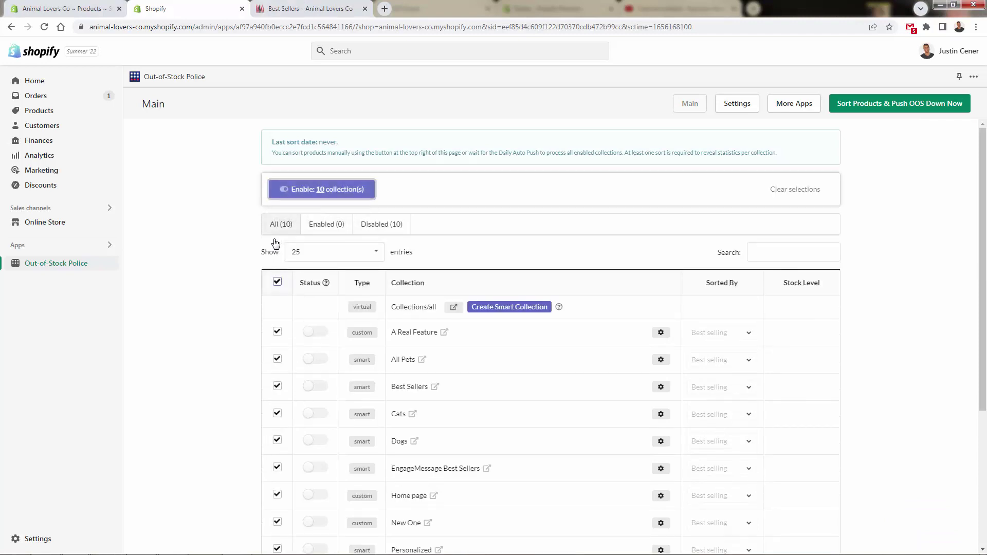
{"action": "left_click", "coordinate": [294, 194]}
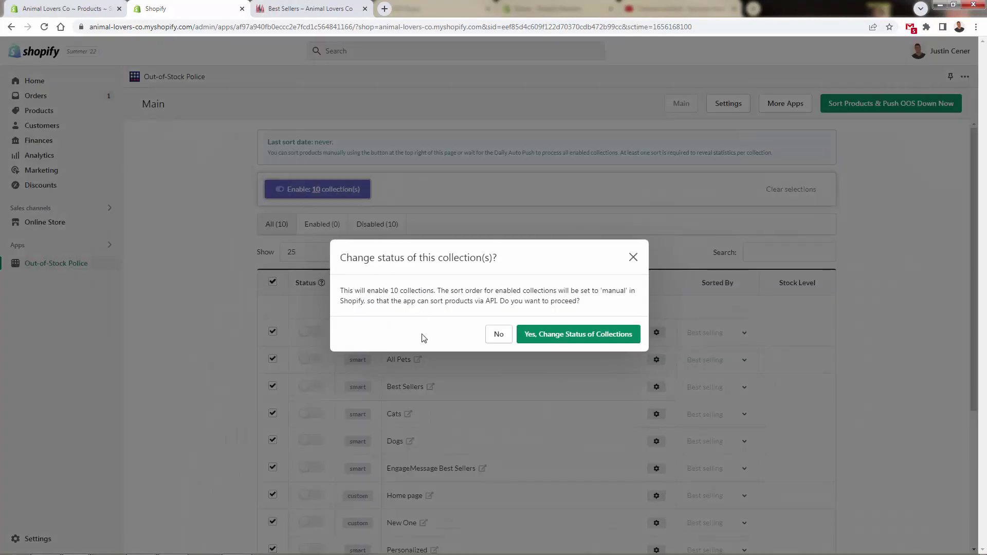
{"action": "left_click", "coordinate": [569, 335]}
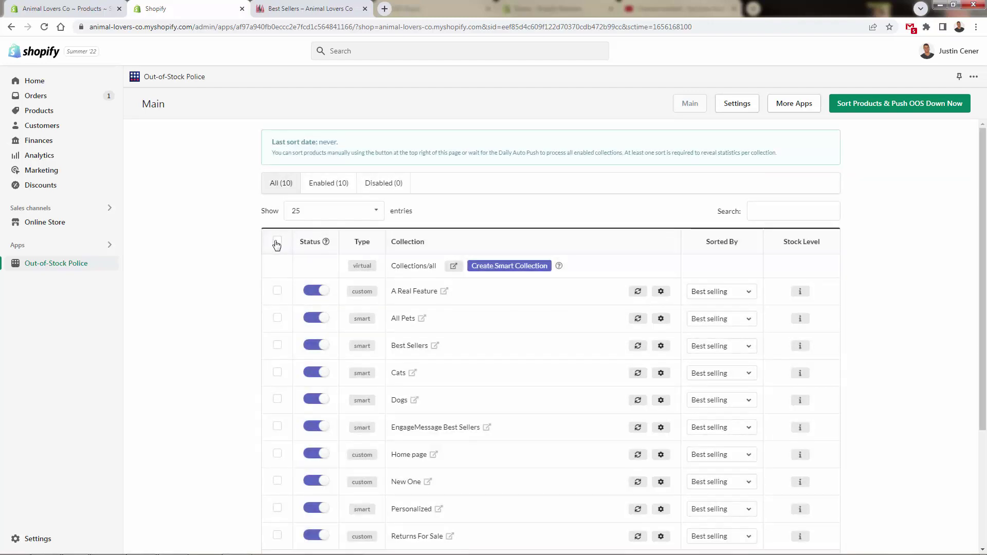
{"action": "left_click", "coordinate": [277, 240]}
{"action": "left_click", "coordinate": [920, 105]}
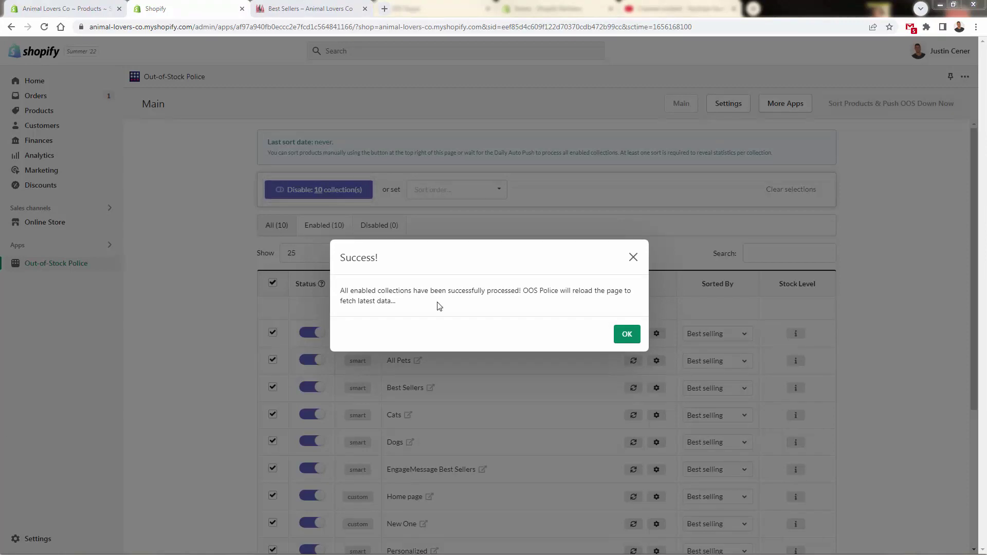
Dismiss the success notice and check each collection's stock level and new last sort date.
{"action": "left_click", "coordinate": [625, 333]}
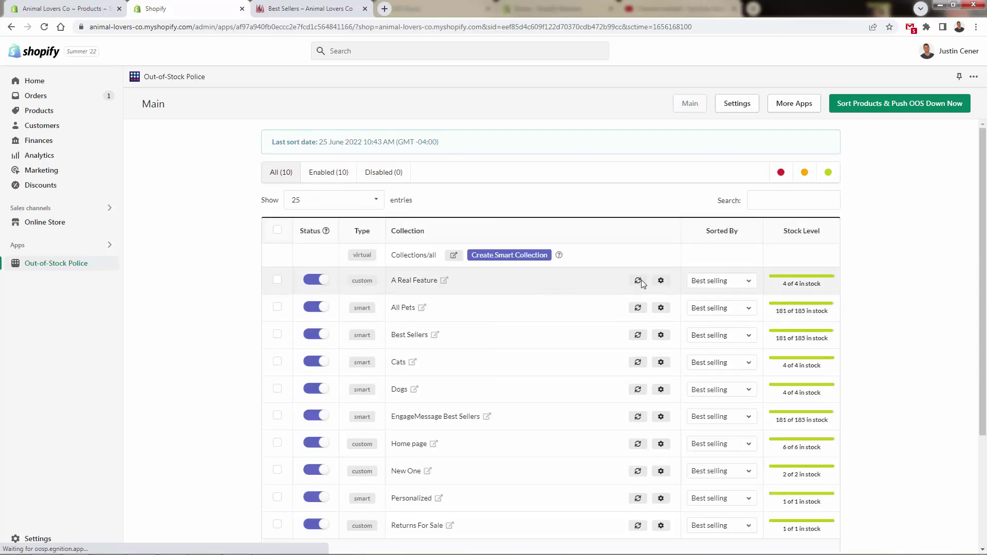
{"action": "mouse_move", "coordinate": [817, 281]}
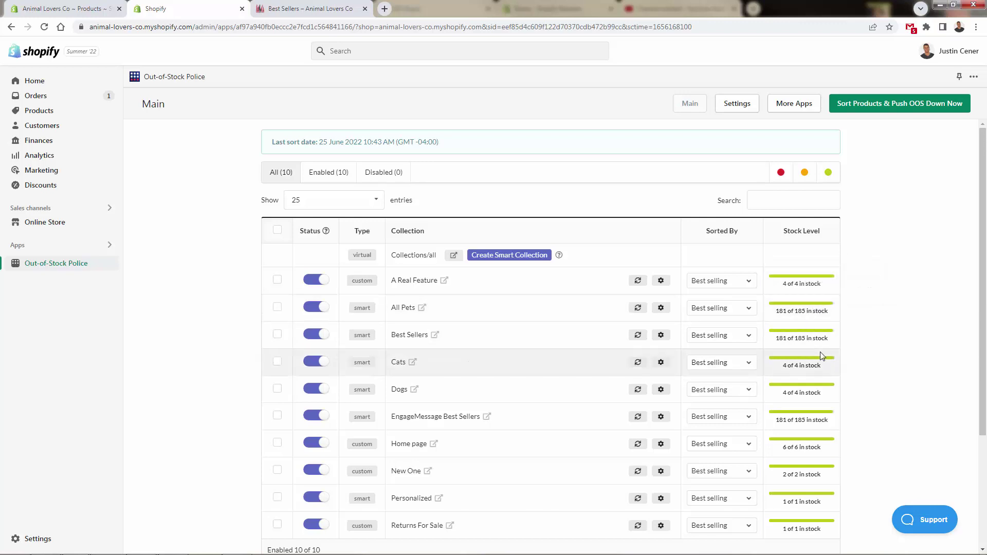
{"action": "scroll", "coordinate": [819, 308], "scroll_direction": "down", "scroll_amount": 3}
{"action": "scroll", "coordinate": [819, 372], "scroll_direction": "up", "scroll_amount": 3}
{"action": "scroll", "coordinate": [819, 372], "scroll_direction": "up", "scroll_amount": 1}
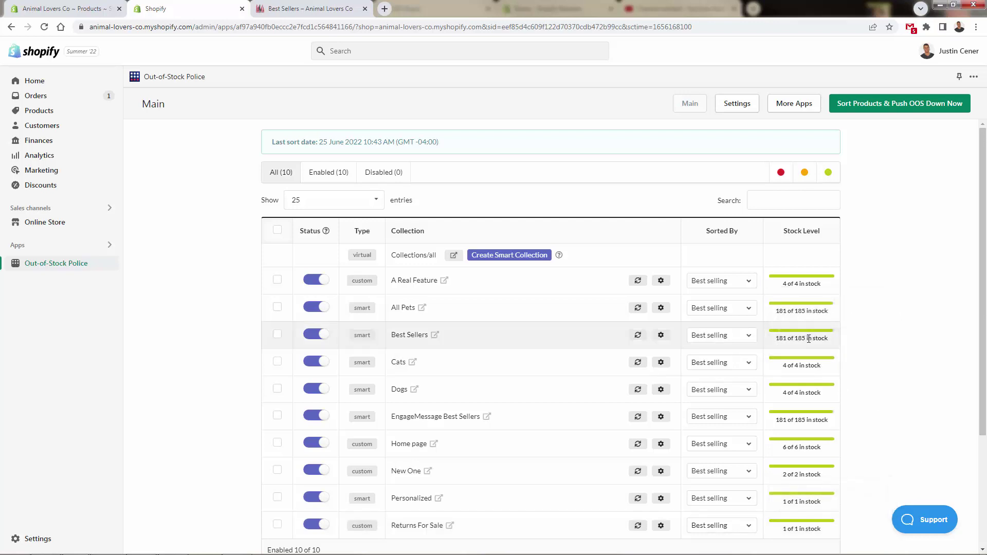
{"action": "mouse_move", "coordinate": [808, 338]}
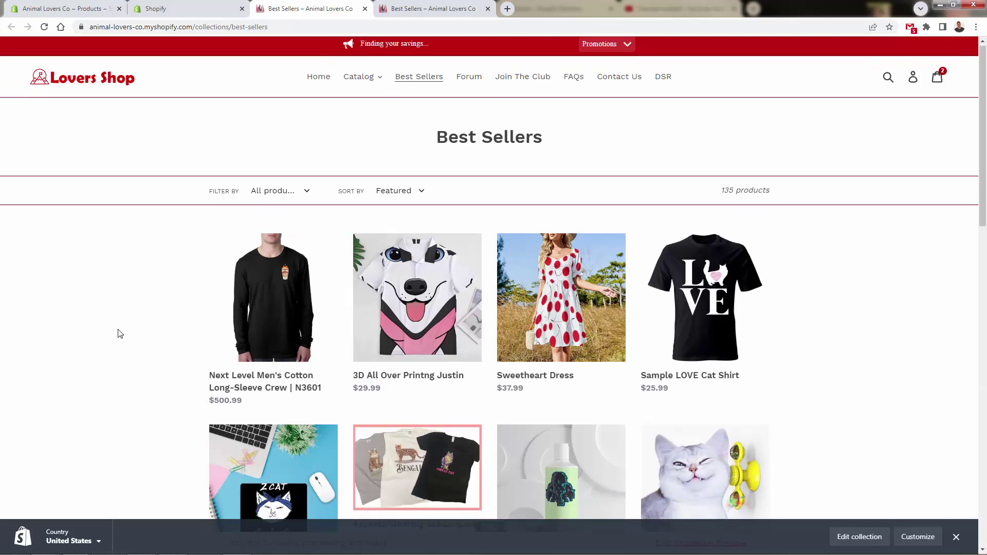
Compare the Best Sellers collection in Featured versus Best Selling order across both tabs.
{"action": "scroll", "coordinate": [120, 335], "scroll_direction": "down", "scroll_amount": 1}
{"action": "scroll", "coordinate": [259, 144], "scroll_direction": "down", "scroll_amount": 1}
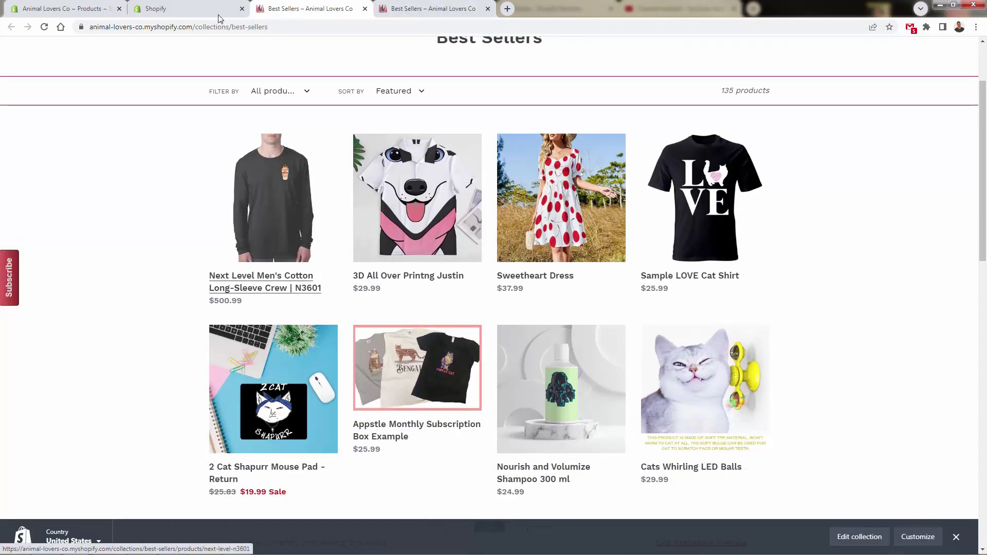
{"action": "left_click", "coordinate": [440, 4]}
{"action": "left_click", "coordinate": [291, 6]}
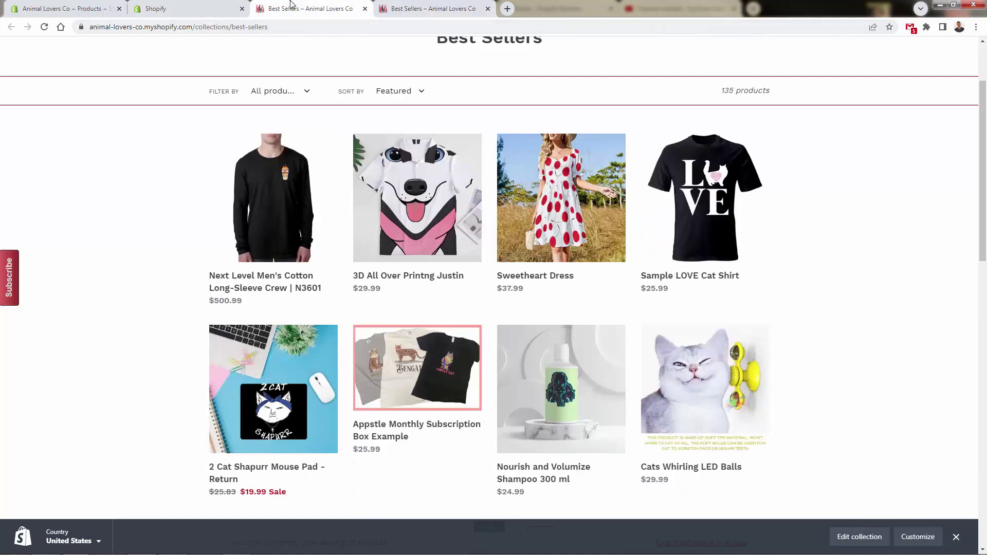
{"action": "left_click", "coordinate": [419, 6]}
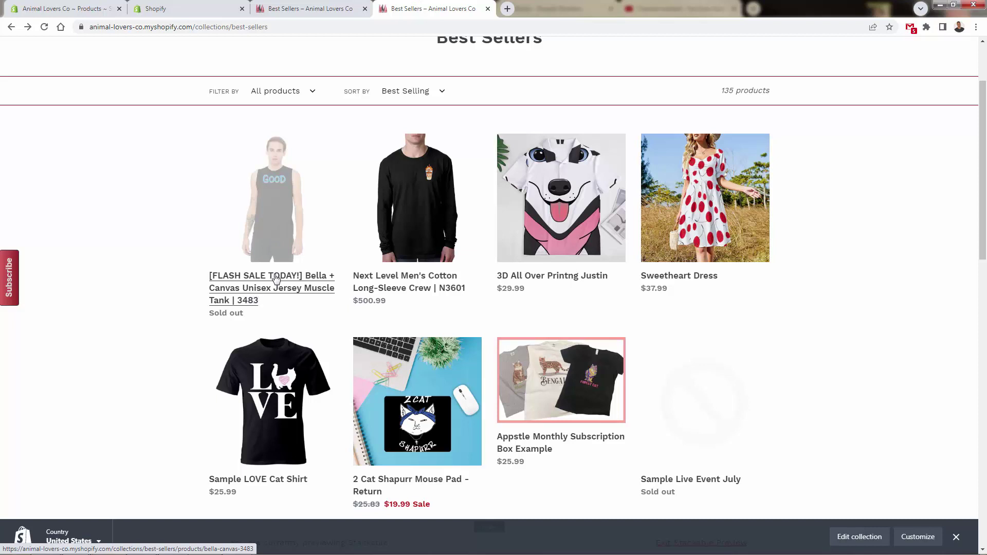
{"action": "left_click", "coordinate": [298, 6]}
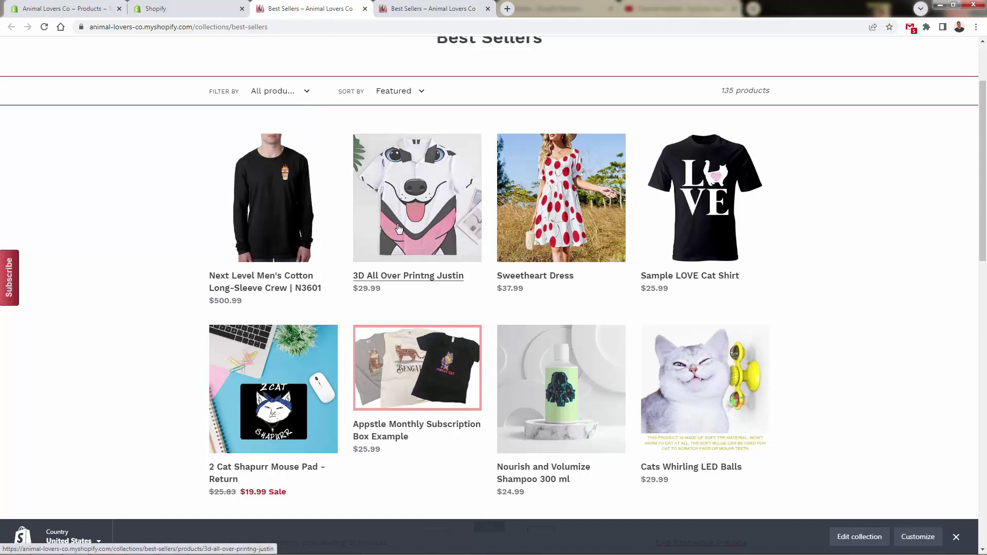
{"action": "left_click", "coordinate": [434, 8]}
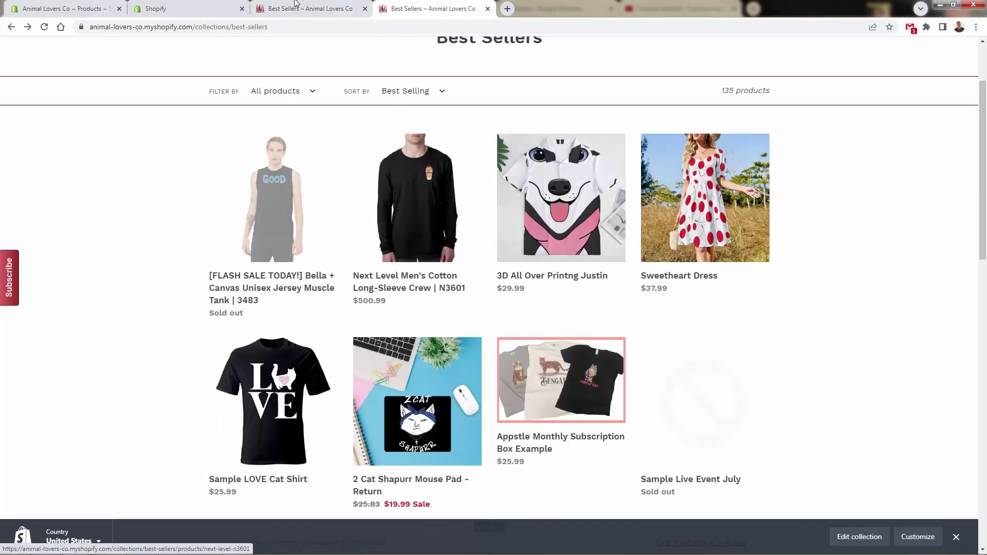
{"action": "left_click", "coordinate": [308, 8]}
{"action": "left_click", "coordinate": [409, 9]}
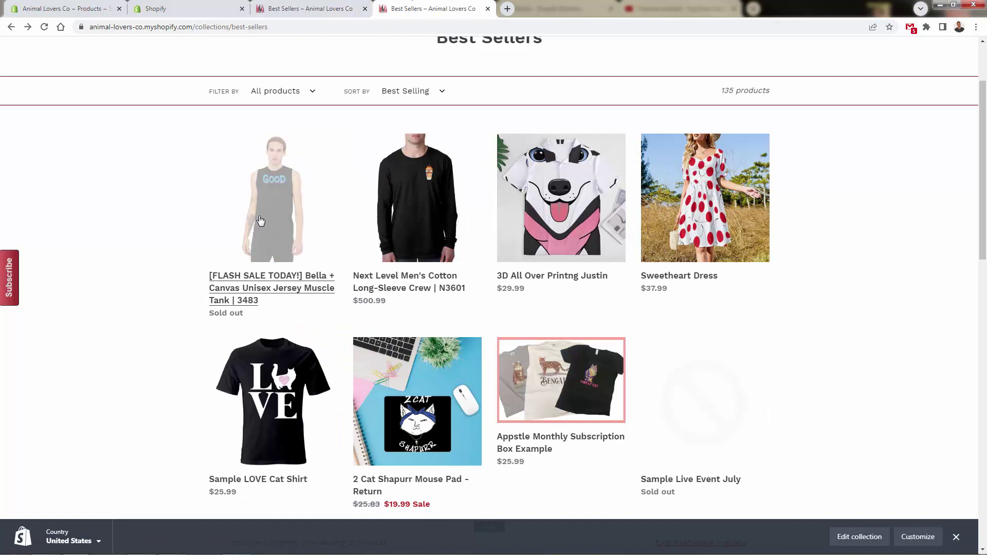
Recheck Featured against Best Selling order, then open the sold-out Bella + Canvas tank's page.
{"action": "left_click", "coordinate": [309, 8]}
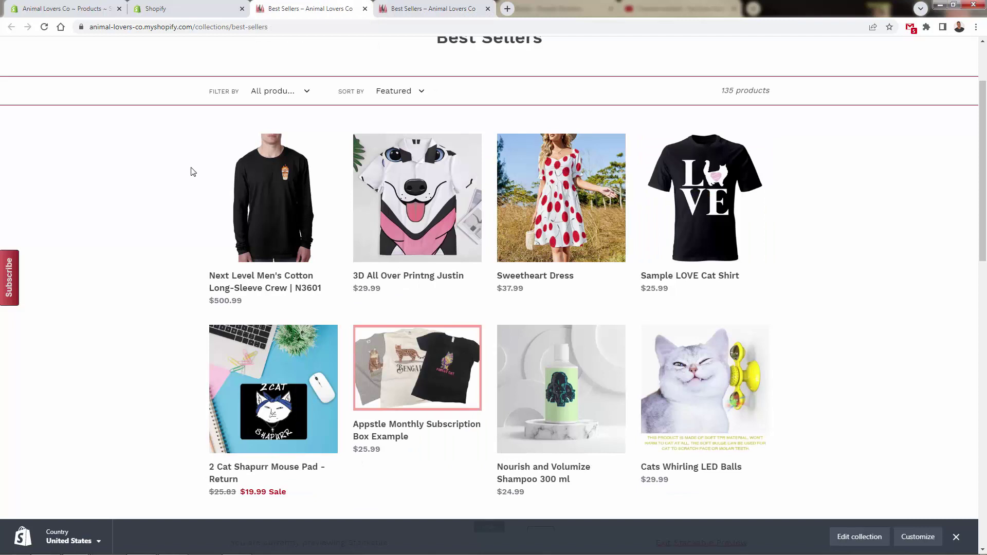
{"action": "scroll", "coordinate": [180, 205], "scroll_direction": "up", "scroll_amount": 1}
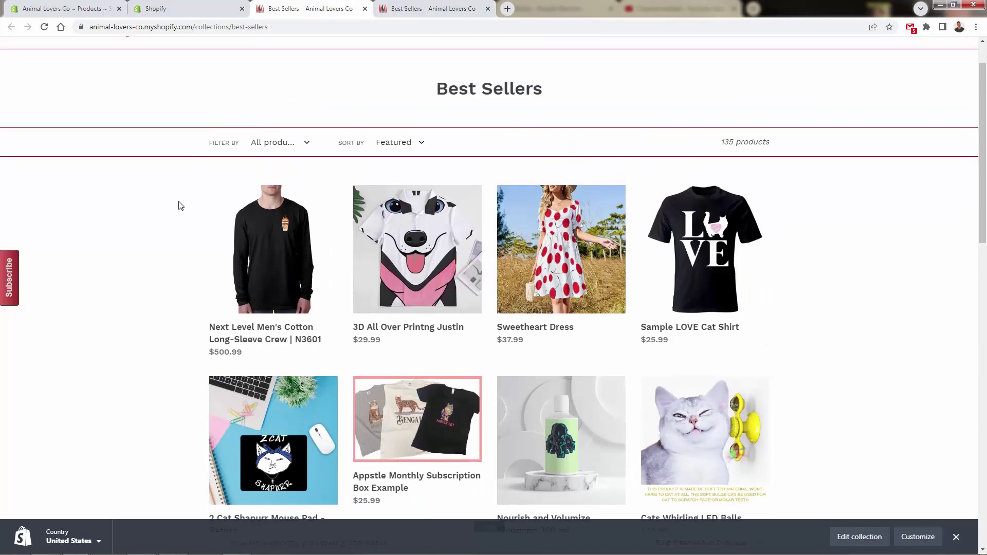
{"action": "left_click", "coordinate": [424, 5]}
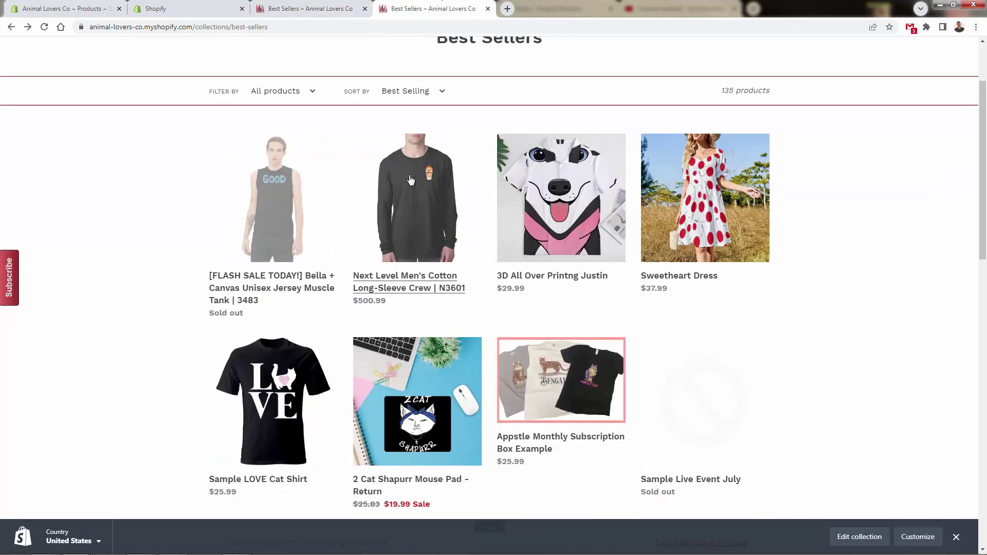
{"action": "left_click", "coordinate": [281, 5]}
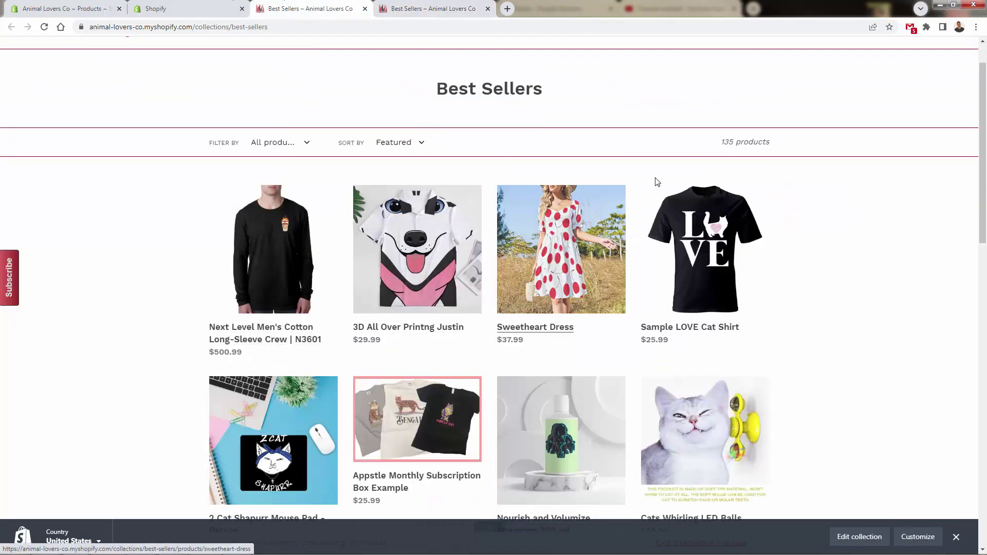
{"action": "left_click_drag", "start_coordinate": [720, 154], "coordinate": [728, 159]}
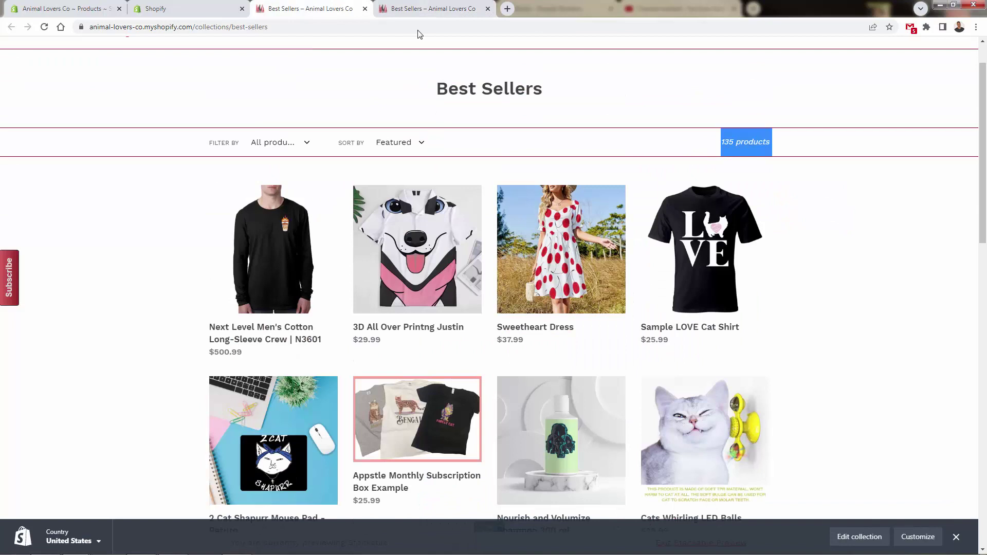
{"action": "left_click", "coordinate": [419, 9]}
{"action": "triple_click", "coordinate": [744, 194]}
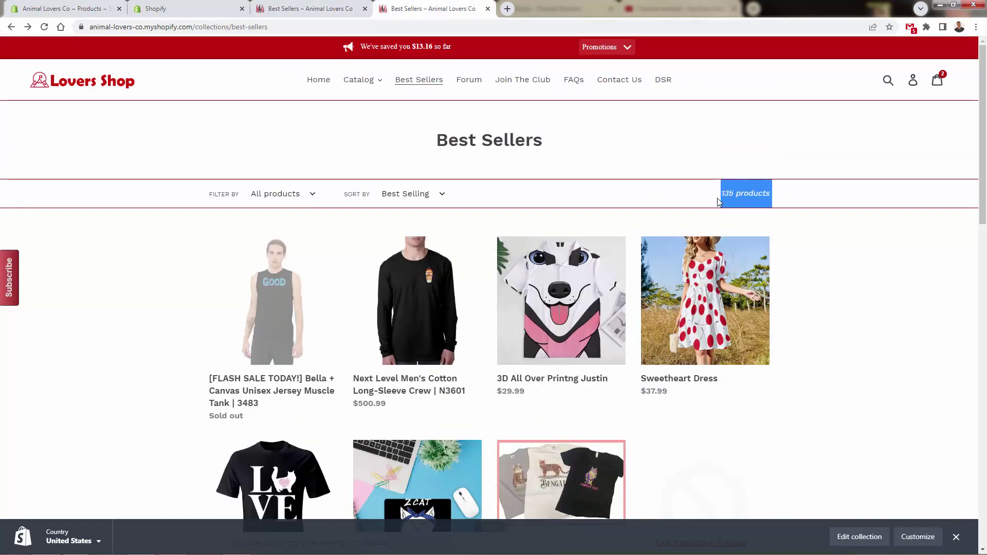
{"action": "left_click", "coordinate": [713, 199]}
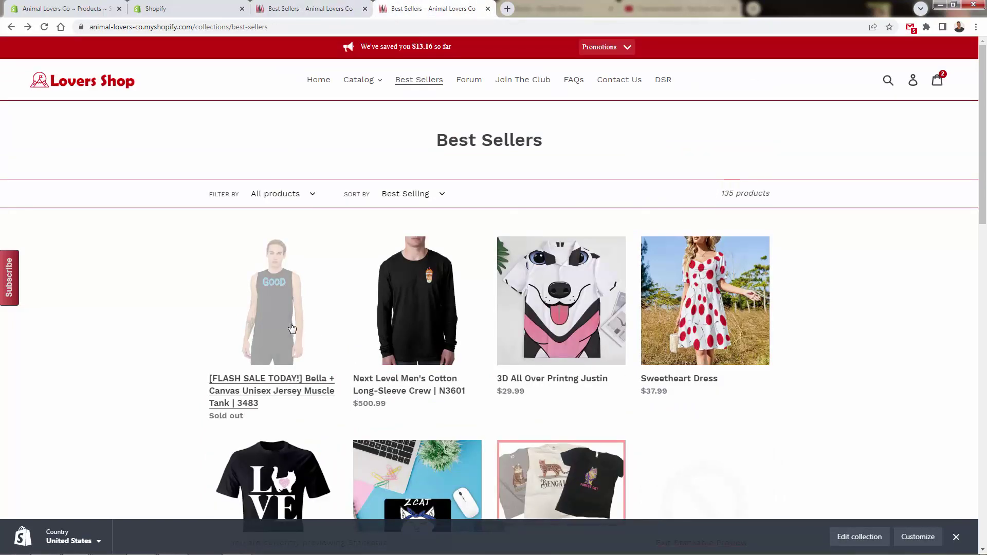
{"action": "left_click", "coordinate": [284, 329]}
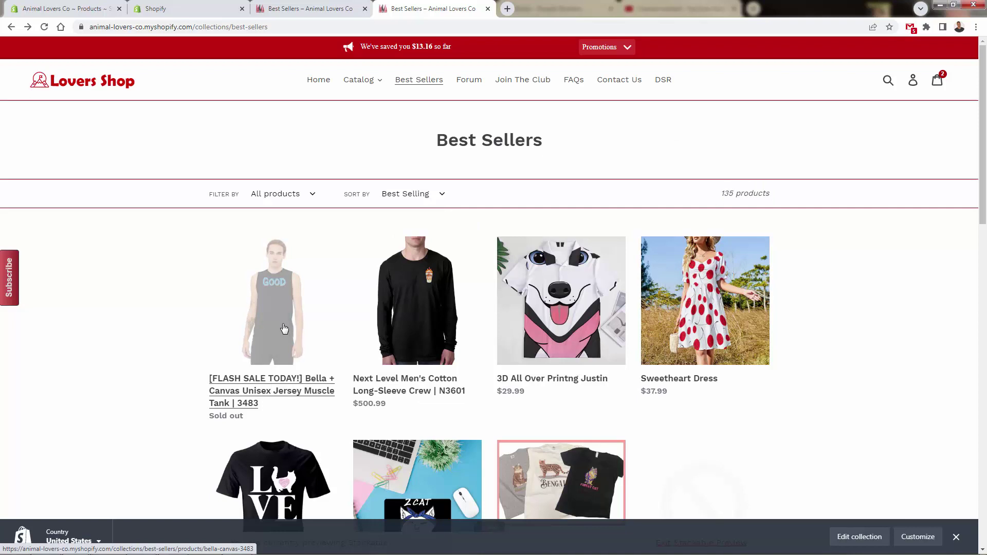
{"action": "key", "text": "ctrl+2"}
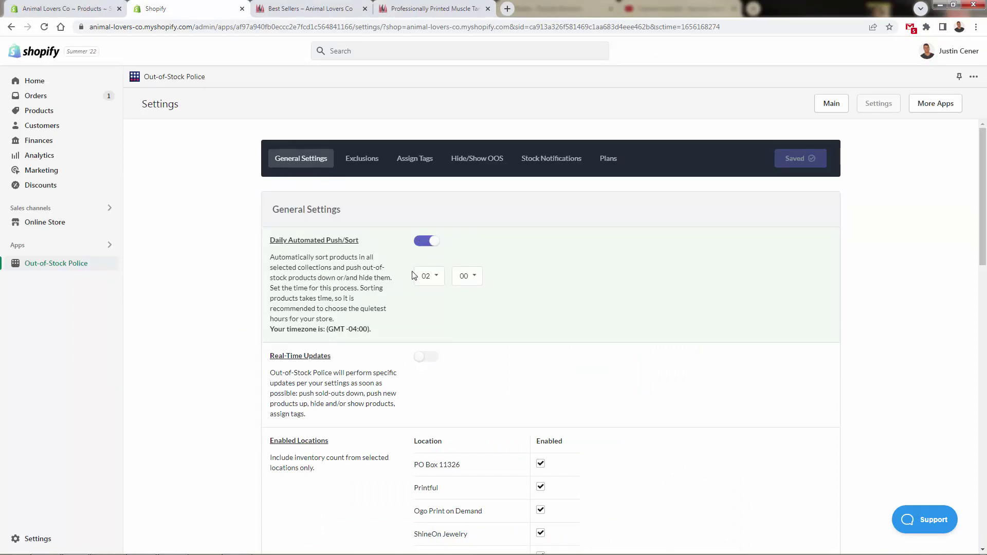
{"action": "left_click", "coordinate": [434, 282]}
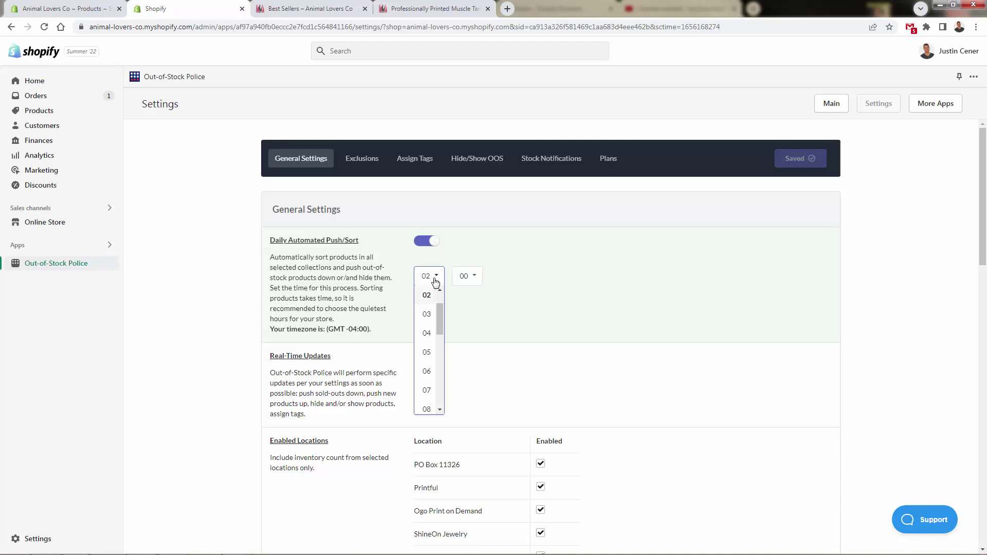
{"action": "left_click", "coordinate": [435, 280]}
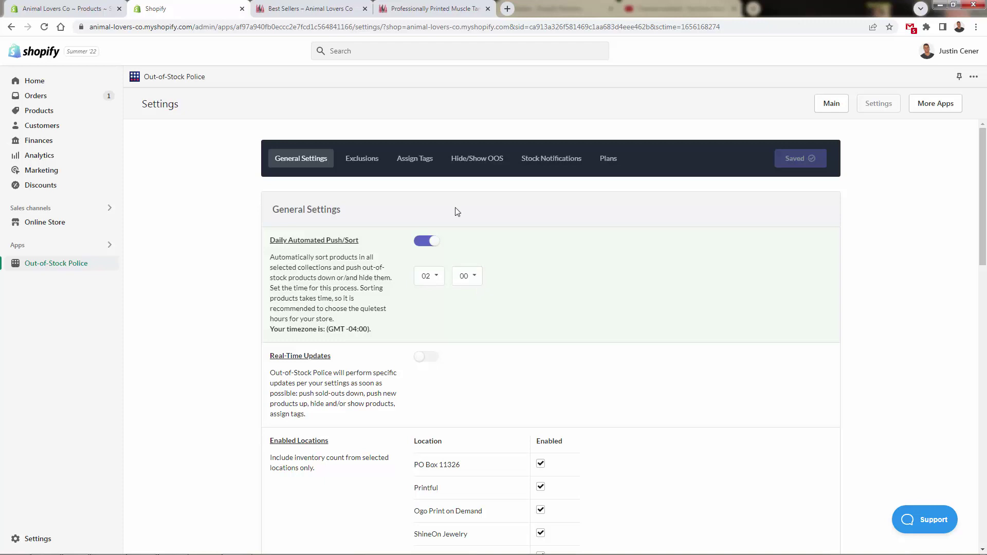
{"action": "left_click", "coordinate": [318, 9]}
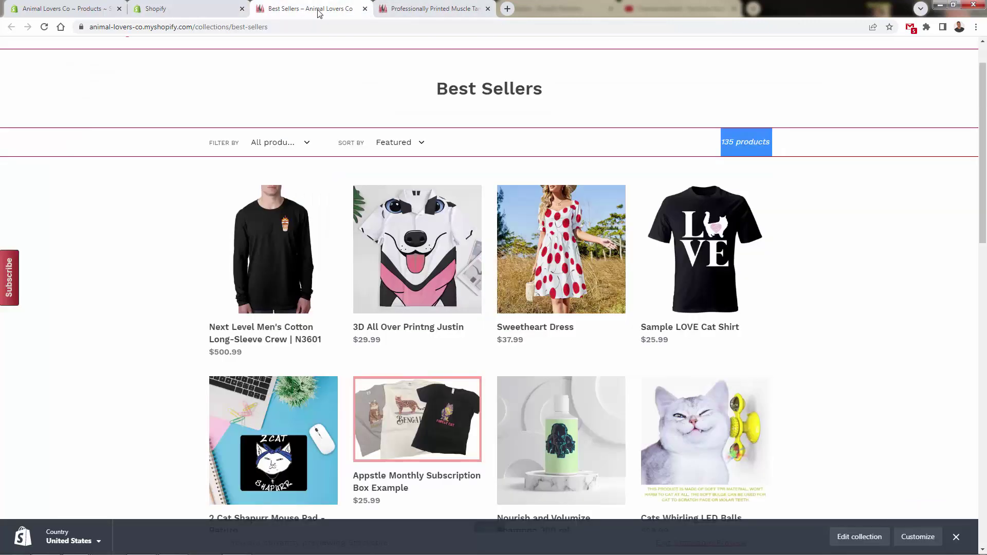
{"action": "left_click", "coordinate": [170, 8]}
{"action": "scroll", "coordinate": [190, 396], "scroll_direction": "down", "scroll_amount": 1}
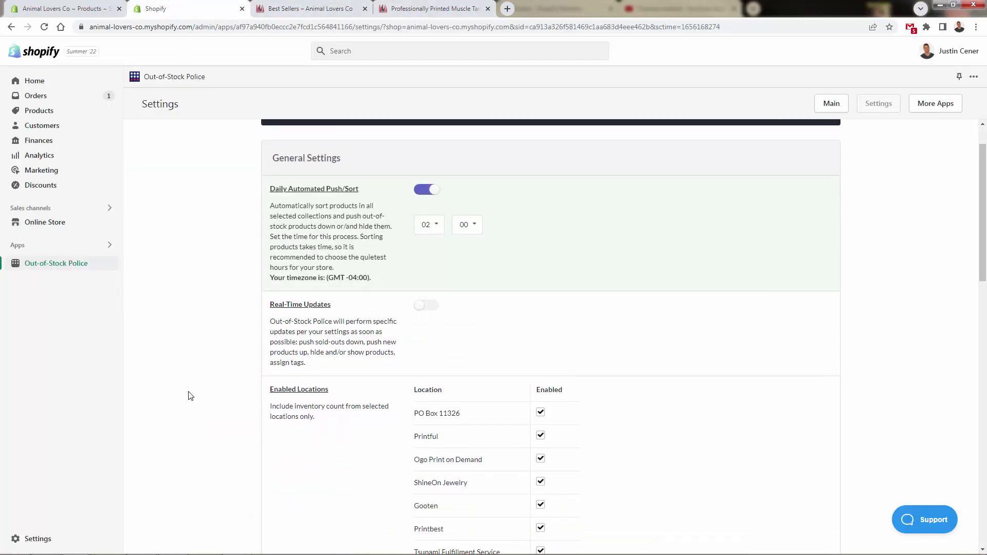
{"action": "scroll", "coordinate": [191, 396], "scroll_direction": "down", "scroll_amount": 2}
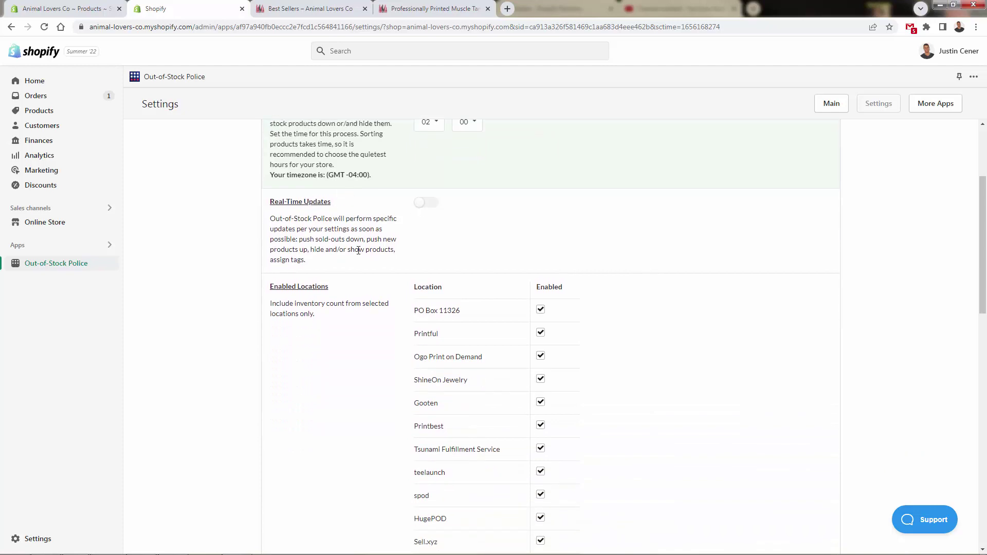
{"action": "scroll", "coordinate": [283, 323], "scroll_direction": "down", "scroll_amount": 1}
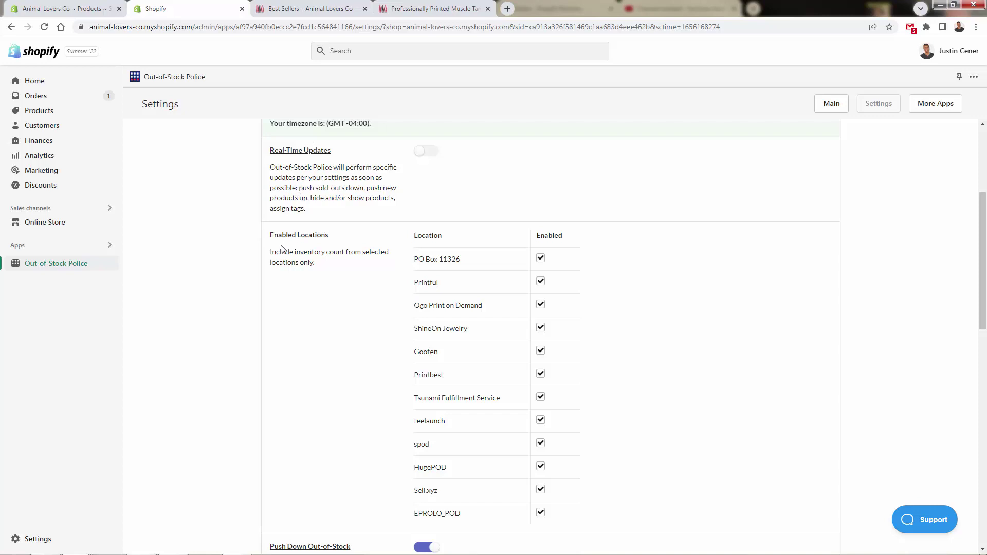
{"action": "scroll", "coordinate": [281, 340], "scroll_direction": "down", "scroll_amount": 6}
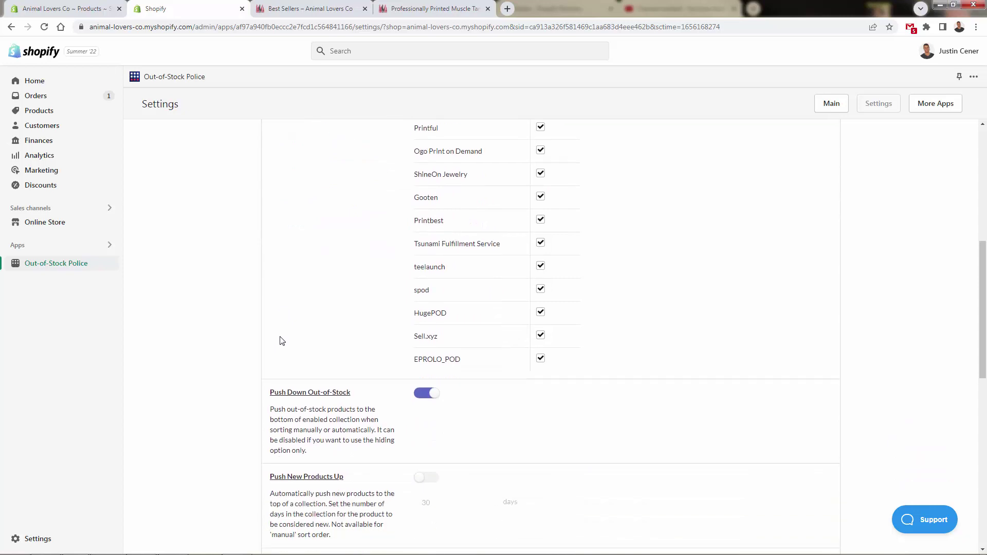
{"action": "scroll", "coordinate": [277, 337], "scroll_direction": "down", "scroll_amount": 1}
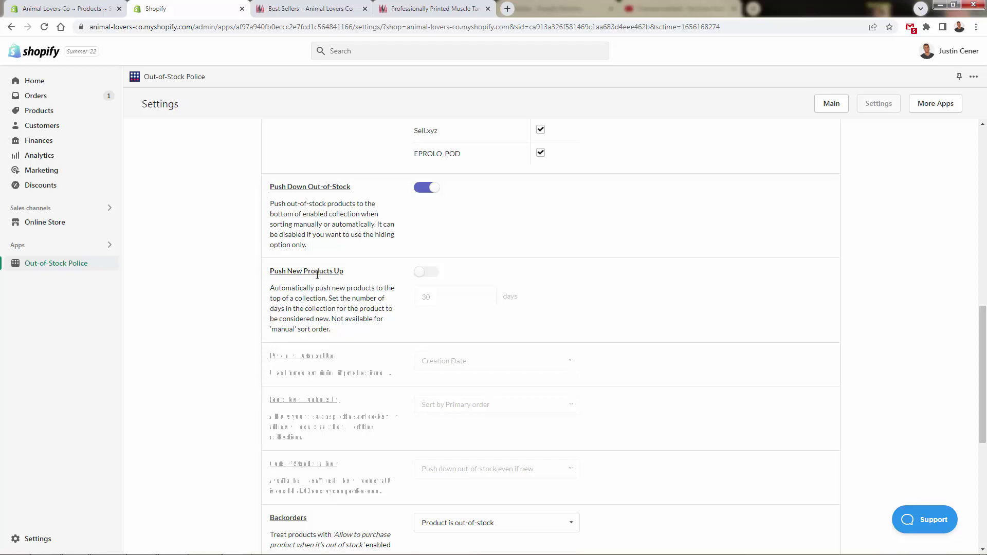
{"action": "scroll", "coordinate": [192, 337], "scroll_direction": "down", "scroll_amount": 6}
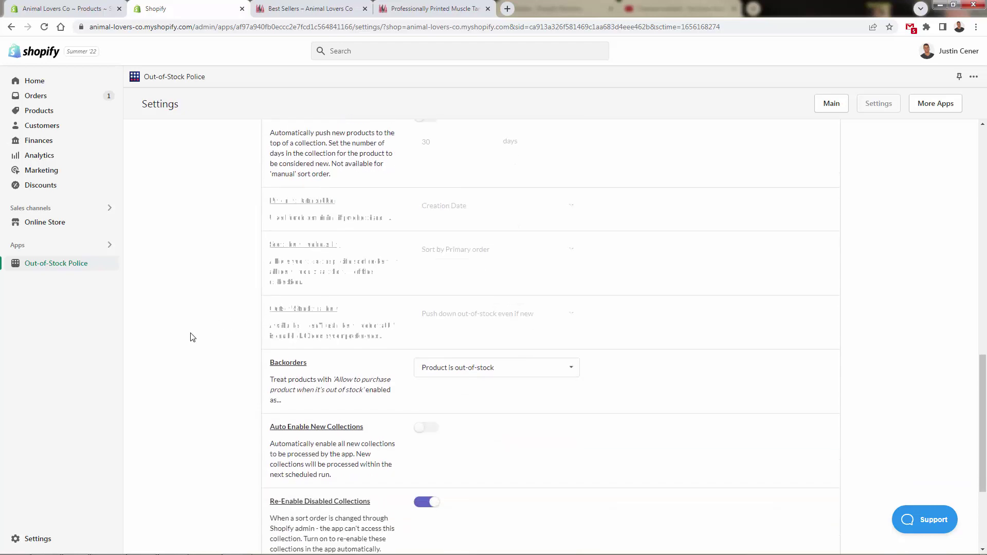
{"action": "scroll", "coordinate": [258, 407], "scroll_direction": "up", "scroll_amount": 15}
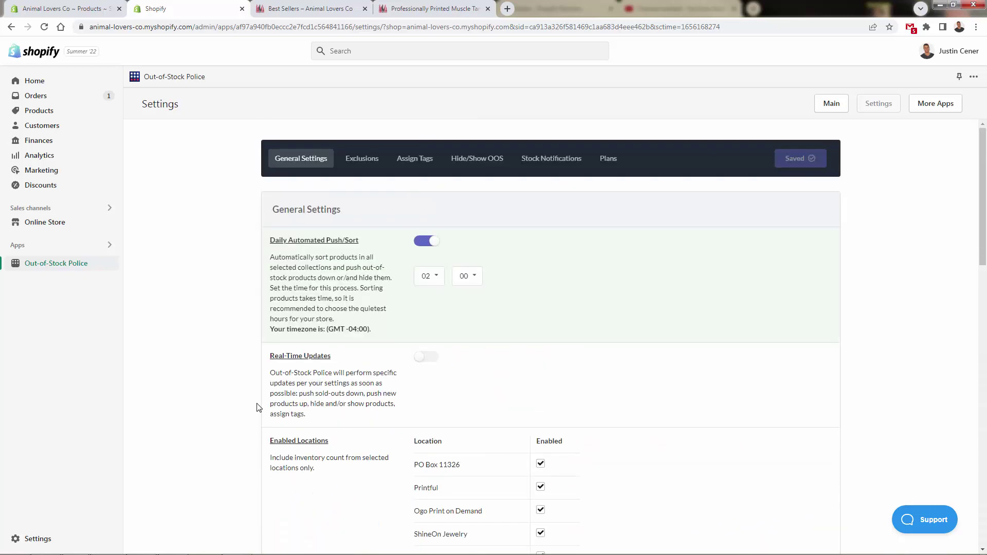
Browse the Exclusions, Assign Tags and Hide/Show OOS settings, noting the 365-day limit.
{"action": "left_click", "coordinate": [374, 161]}
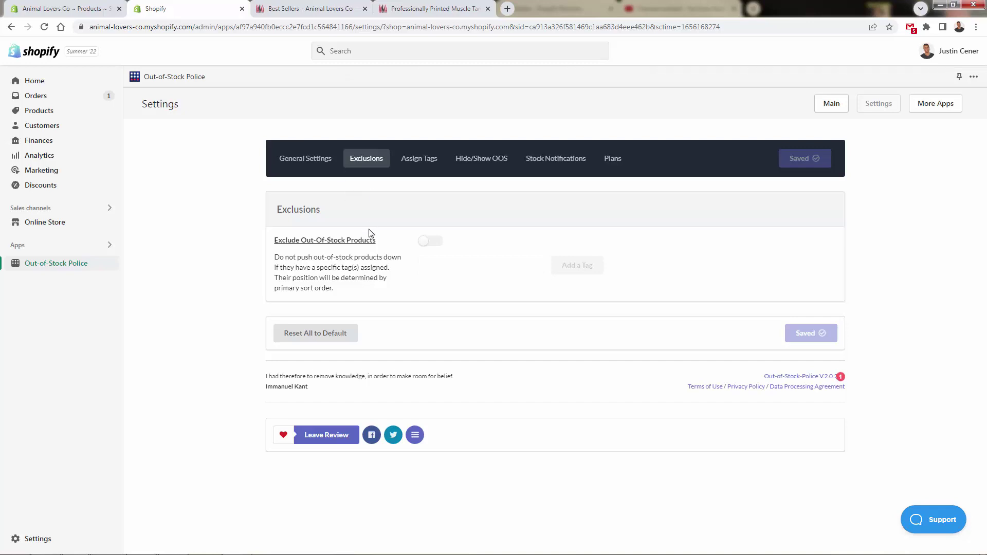
{"action": "left_click", "coordinate": [418, 159]}
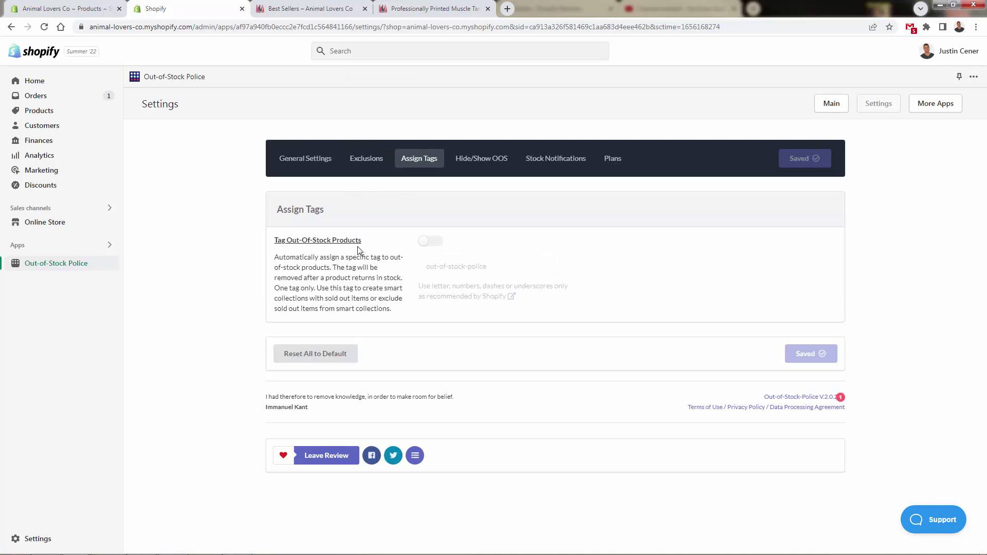
{"action": "left_click", "coordinate": [478, 161]}
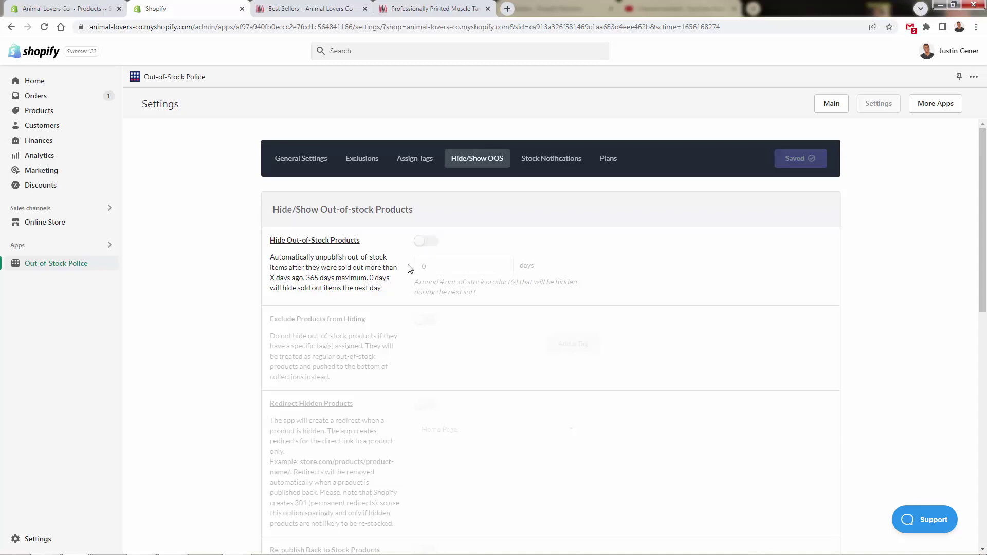
{"action": "left_click_drag", "start_coordinate": [303, 280], "coordinate": [328, 278]}
{"action": "left_click", "coordinate": [328, 278]}
Review the stock notification options, keeping the Good stock range at 70% and Low at 30%.
{"action": "left_click", "coordinate": [539, 157]}
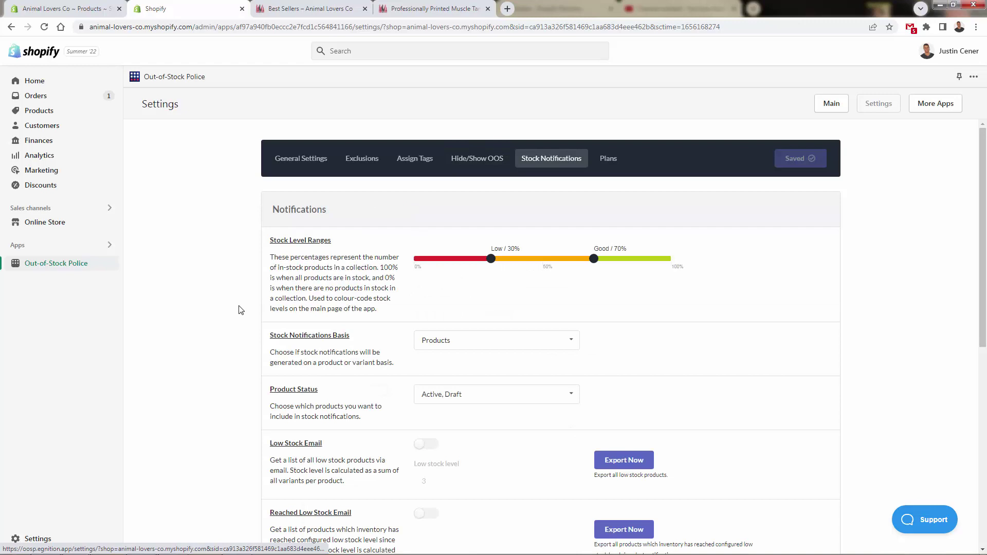
{"action": "scroll", "coordinate": [238, 310], "scroll_direction": "down", "scroll_amount": 1}
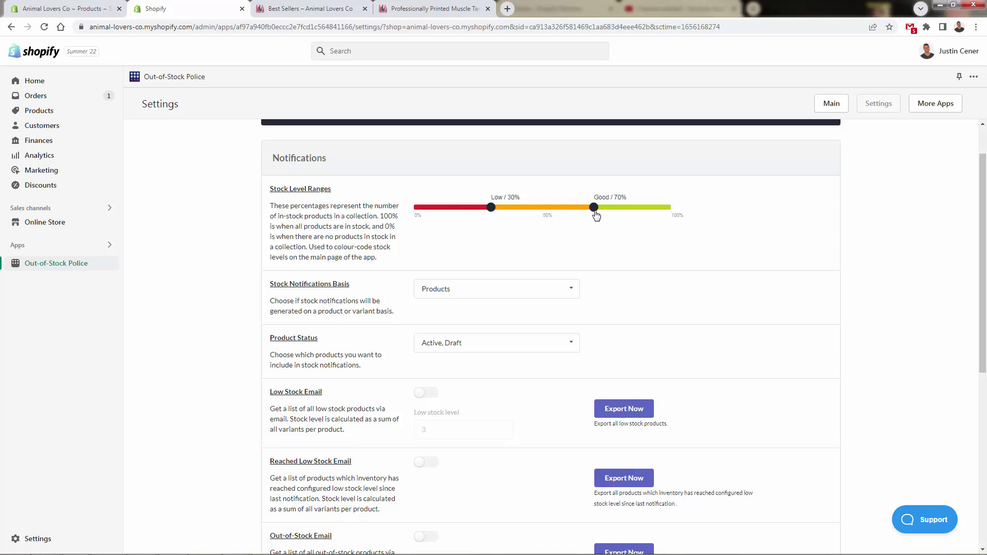
{"action": "left_click_drag", "start_coordinate": [537, 213], "coordinate": [596, 220]}
{"action": "scroll", "coordinate": [596, 234], "scroll_direction": "down", "scroll_amount": 5}
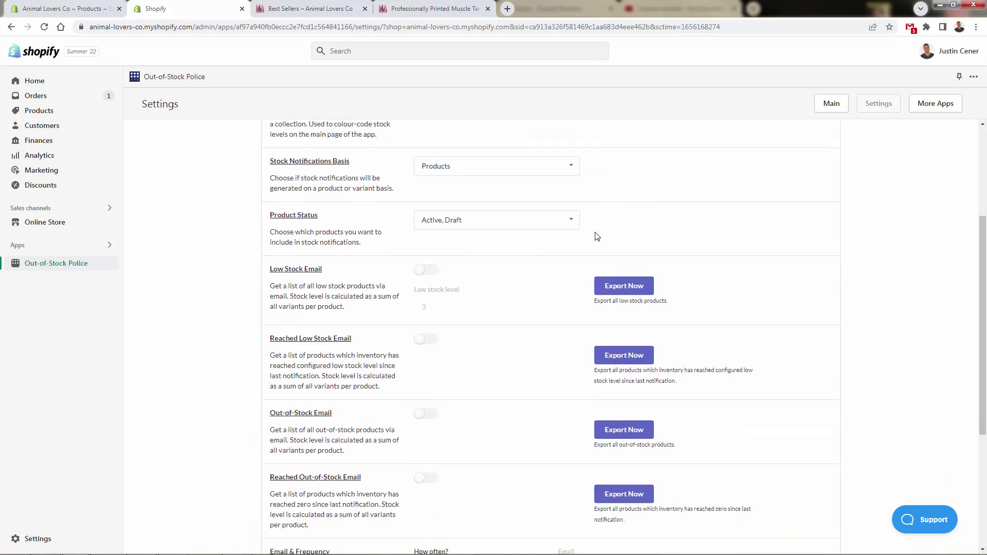
{"action": "scroll", "coordinate": [441, 278], "scroll_direction": "down", "scroll_amount": 1}
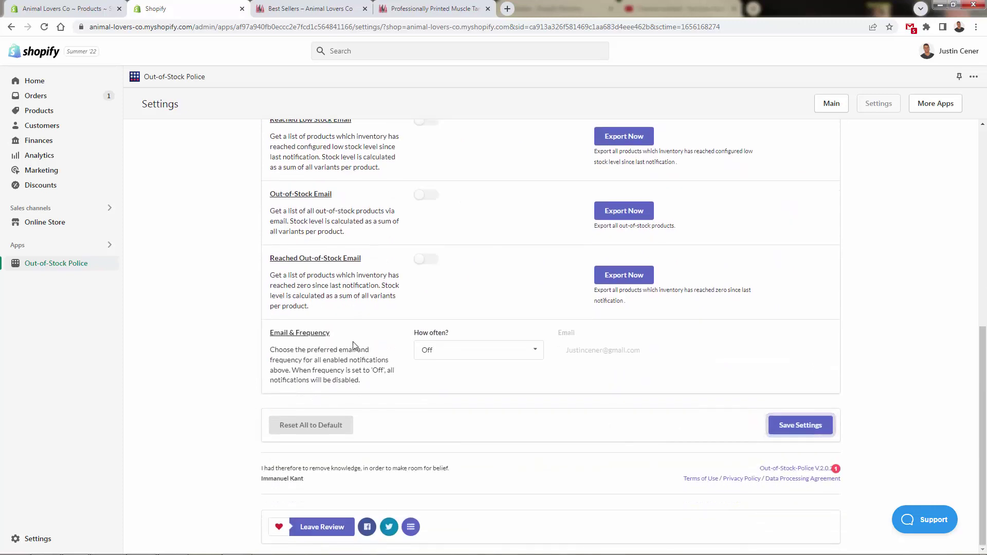
{"action": "scroll", "coordinate": [348, 337], "scroll_direction": "up", "scroll_amount": 7}
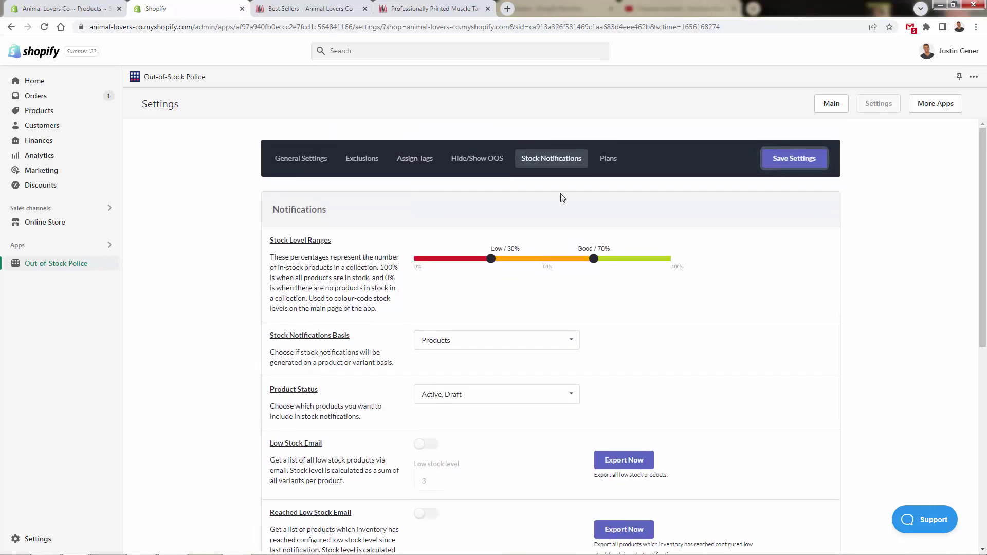
{"action": "left_click", "coordinate": [609, 159]}
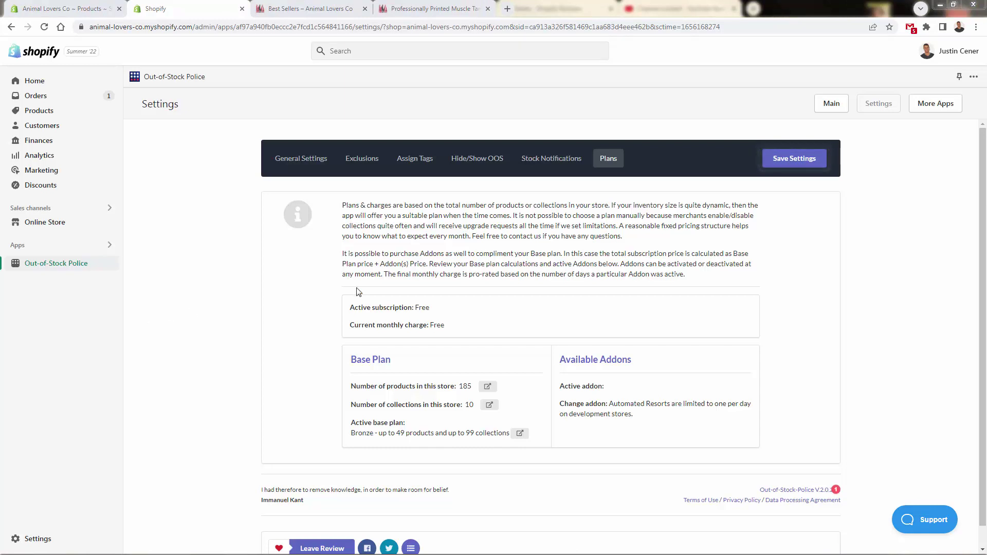
Read the Free plan's addons paragraph, then go back through General Settings to the Main page.
{"action": "left_click_drag", "start_coordinate": [404, 254], "coordinate": [342, 205]}
{"action": "left_click_drag", "start_coordinate": [685, 274], "coordinate": [343, 253]}
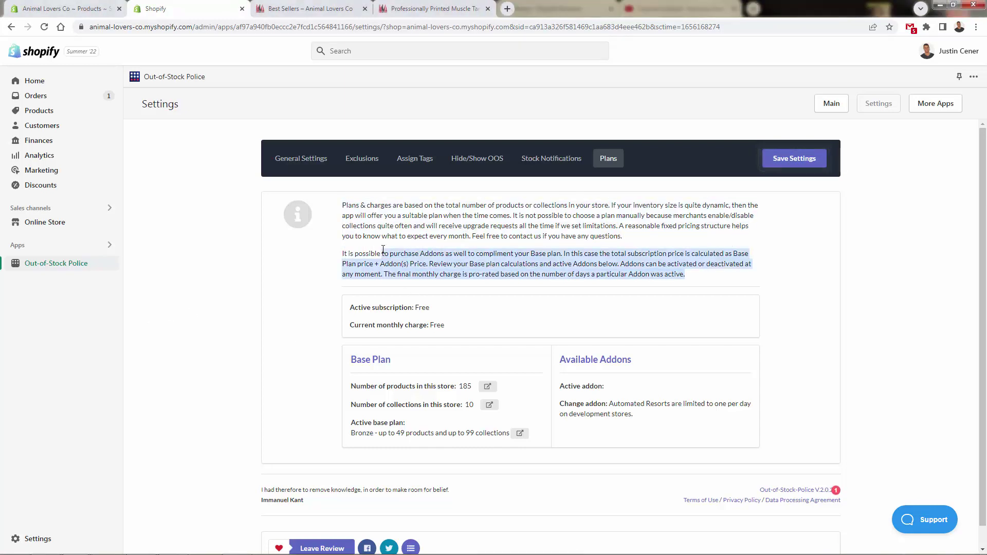
{"action": "left_click", "coordinate": [343, 254]}
{"action": "left_click", "coordinate": [290, 164]}
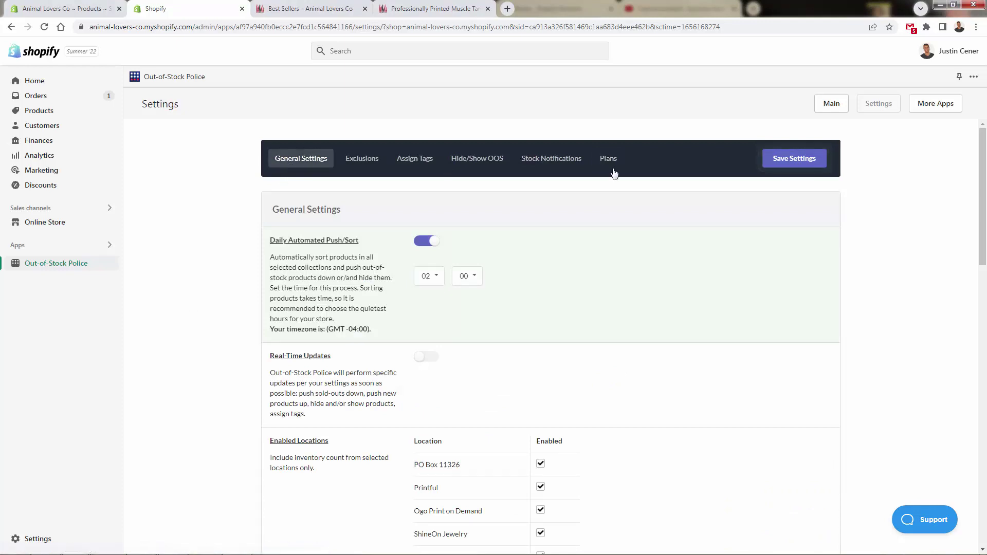
{"action": "left_click", "coordinate": [818, 108]}
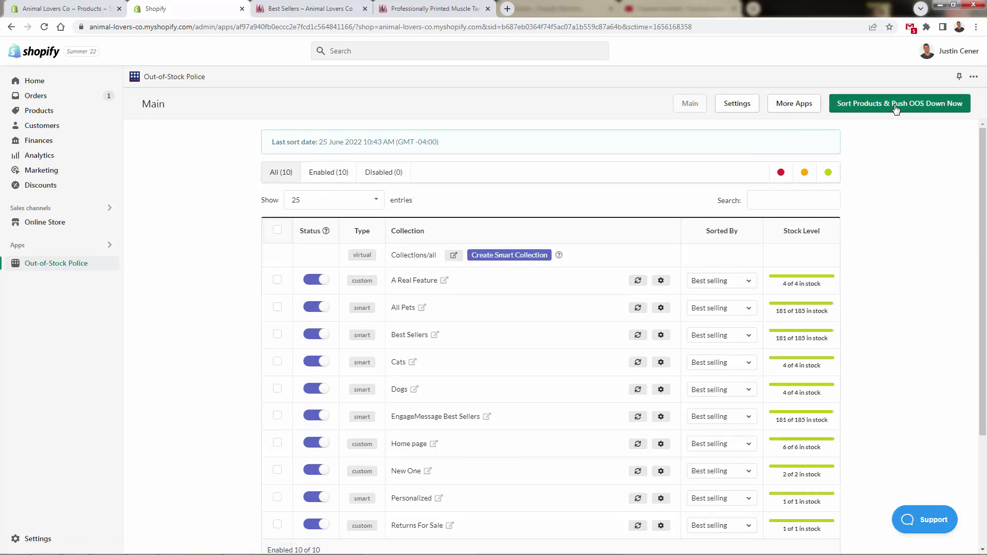
Reopen the Out-of-Stock Police settings from the Main collections page.
{"action": "left_click", "coordinate": [738, 106]}
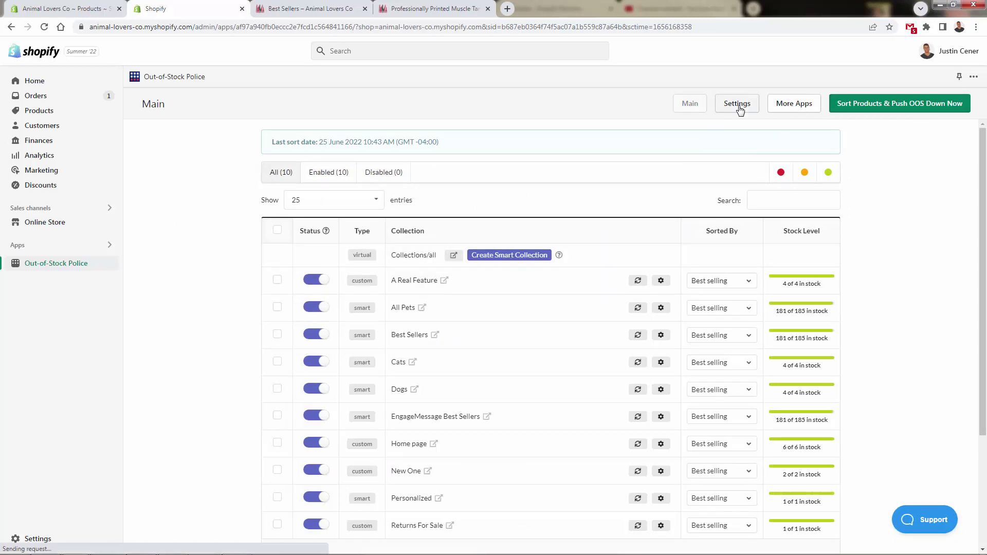